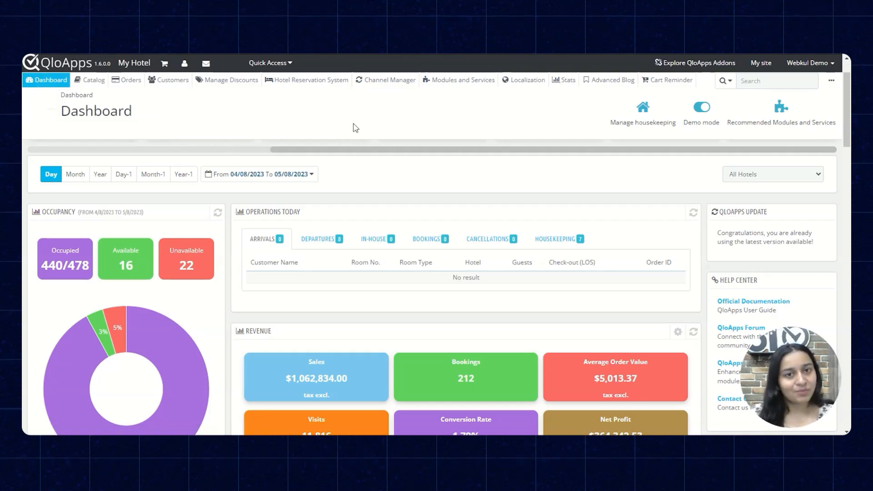
# Step: Search the installed modules for "housek" and open the configuration of the QloApps Housekeeping module
pyautogui.moveTo(468, 91)
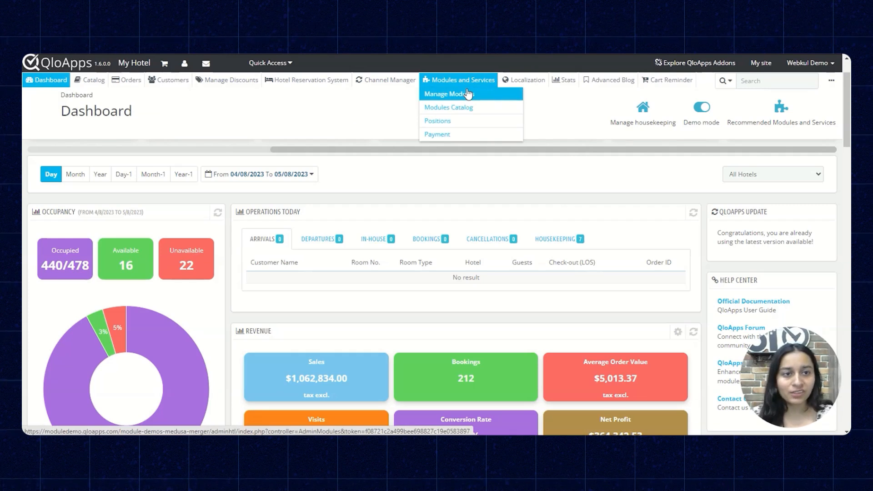
pyautogui.click(468, 94)
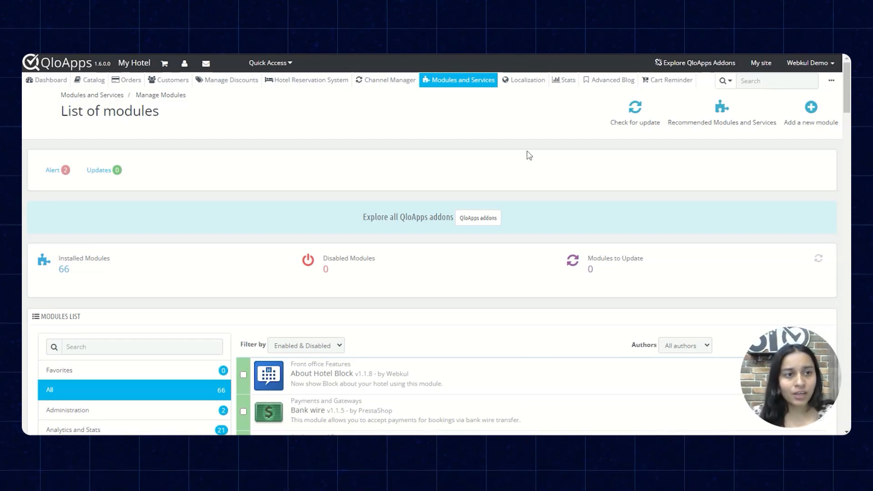
pyautogui.click(157, 348)
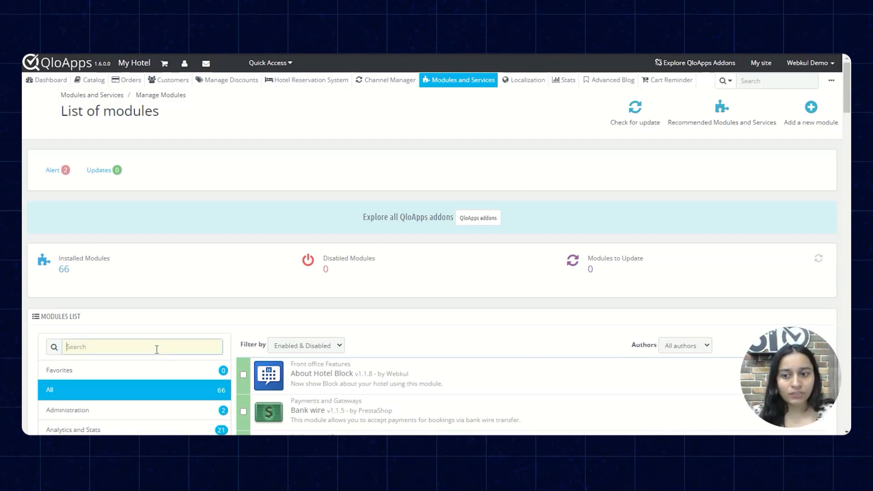
pyautogui.write('housek')
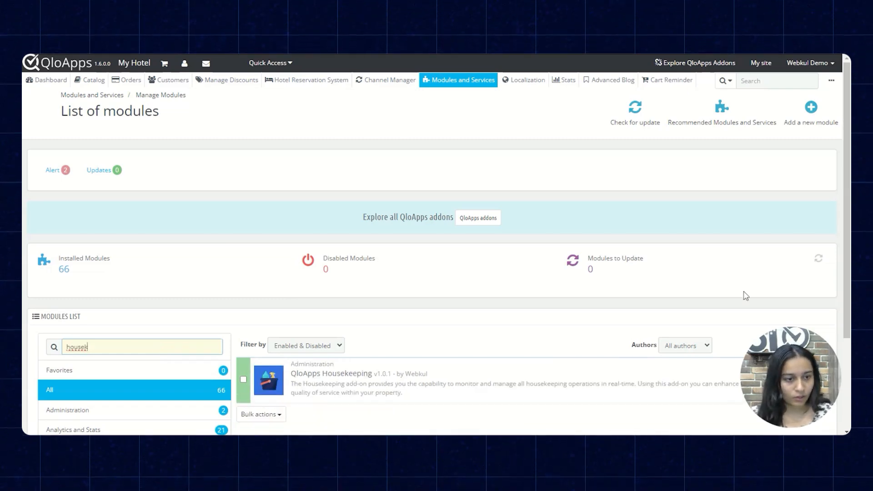
pyautogui.scroll(-3, 745, 296)
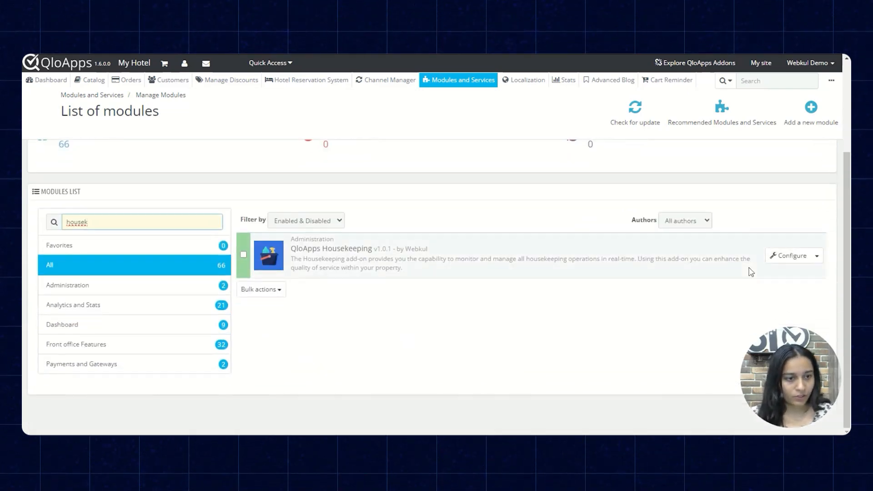
pyautogui.click(787, 256)
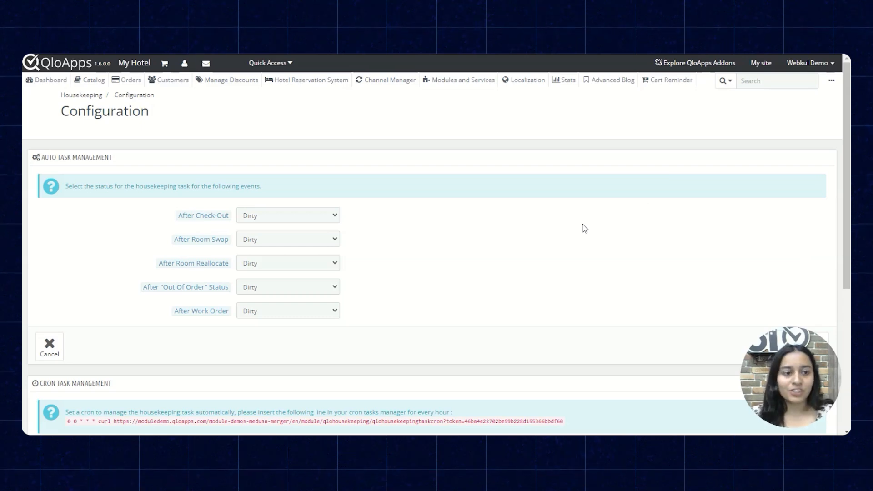
# Step: Go to the Configuration page in the Housekeeping section
pyautogui.moveTo(824, 82)
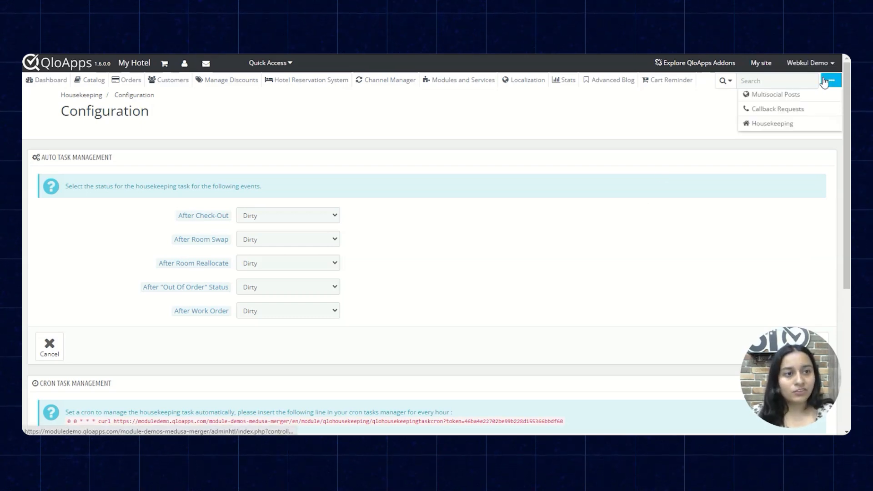
pyautogui.moveTo(819, 123)
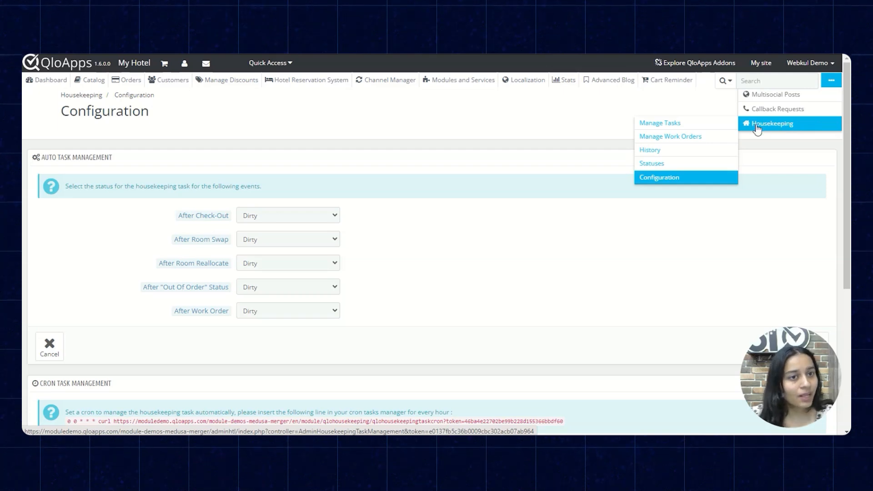
pyautogui.click(711, 179)
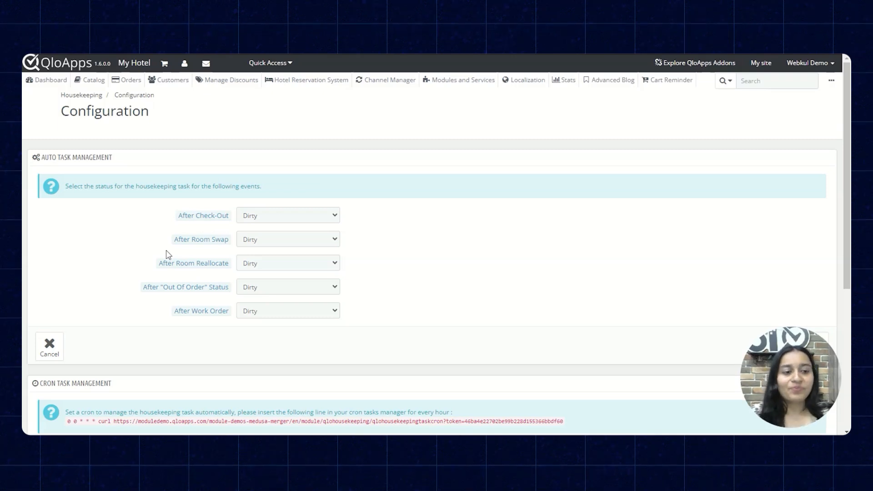
# Step: In cron task management, keep Dirty as the occupied room status and turn off the specific cron time for occupied rooms
pyautogui.scroll(-5, 243, 182)
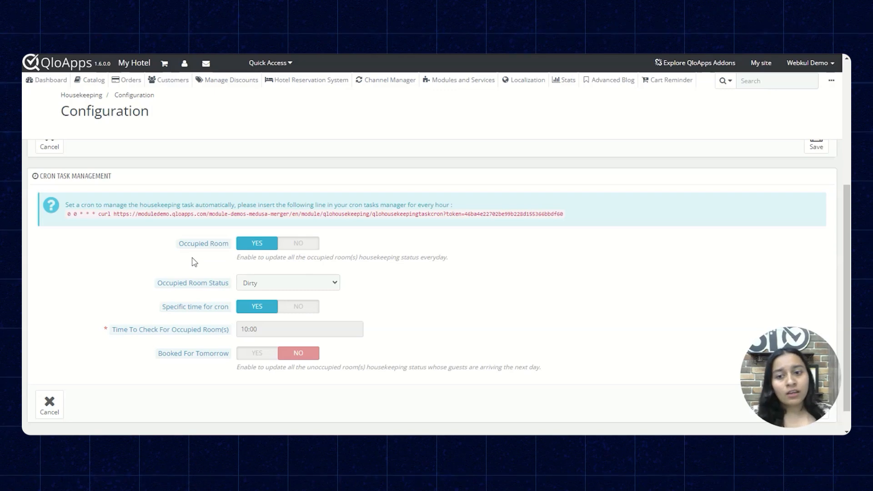
pyautogui.click(259, 284)
pyautogui.click(257, 281)
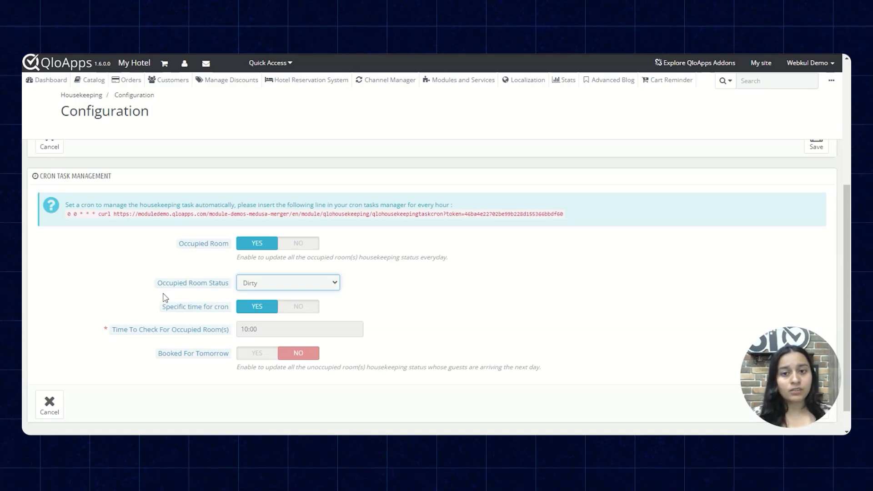
pyautogui.click(298, 307)
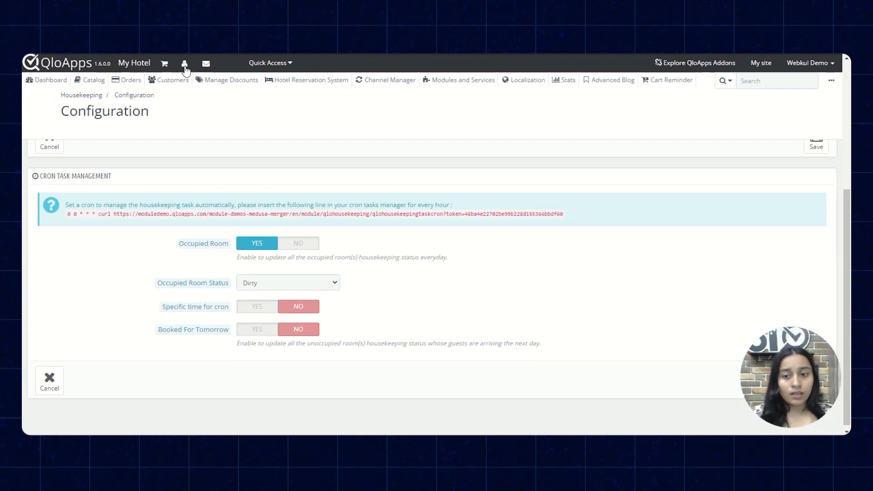
# Step: Enable the Booked For Tomorrow update and choose Clean as the room status for those rooms
pyautogui.click(245, 335)
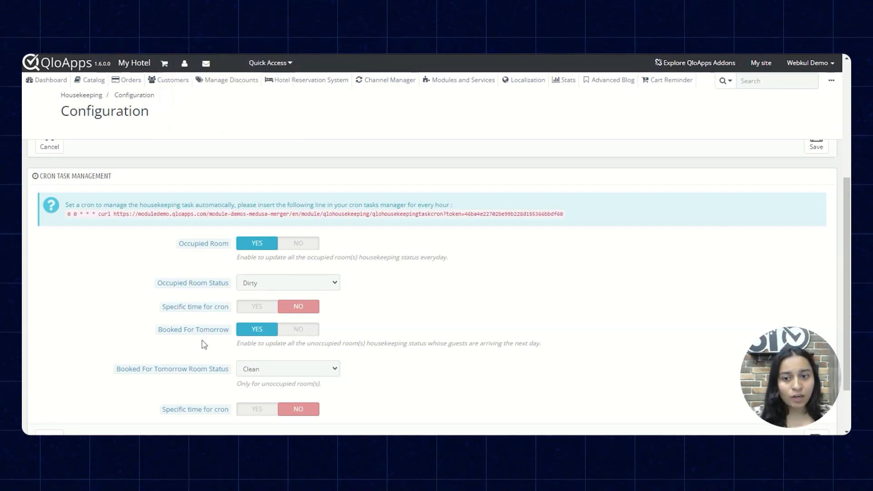
pyautogui.moveTo(212, 336)
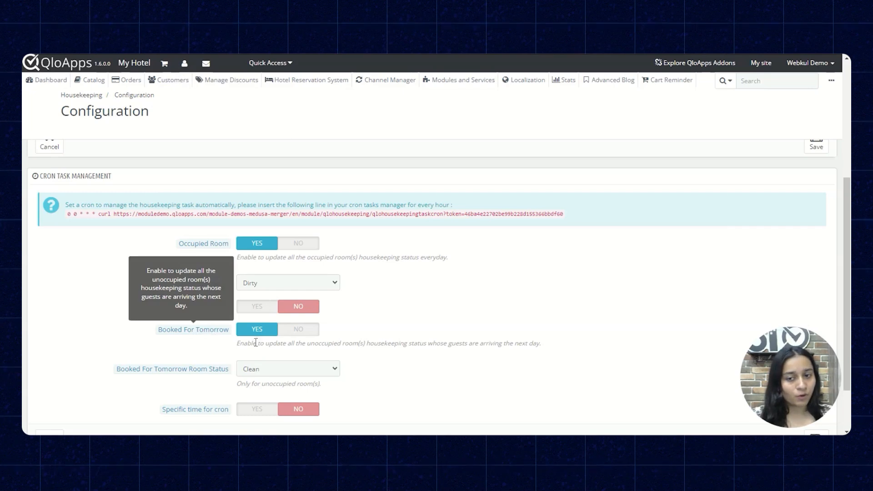
pyautogui.scroll(-1, 256, 343)
pyautogui.moveTo(156, 324)
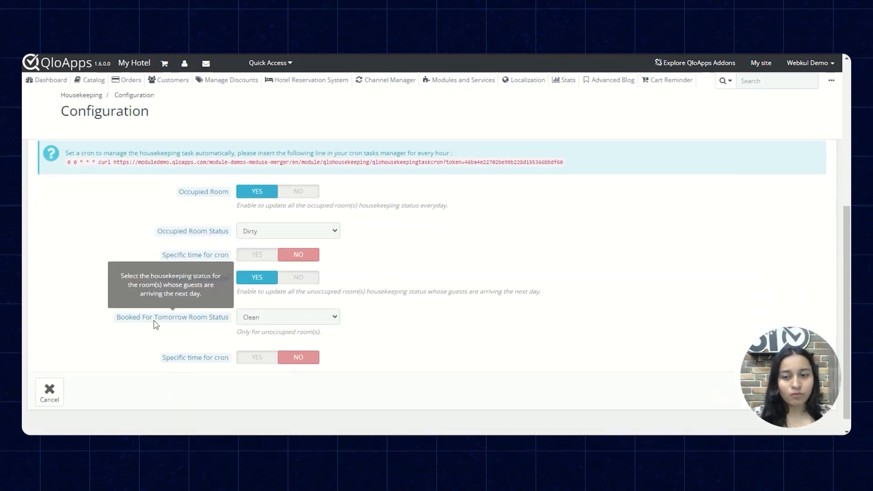
pyautogui.click(286, 318)
pyautogui.click(284, 321)
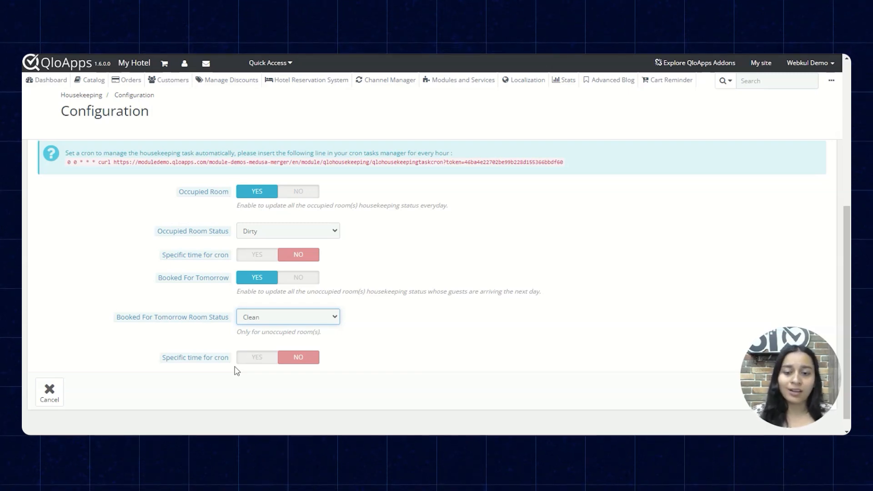
# Step: Turn on a specific cron time for booked rooms and try to save the configuration with the check time left blank
pyautogui.click(246, 359)
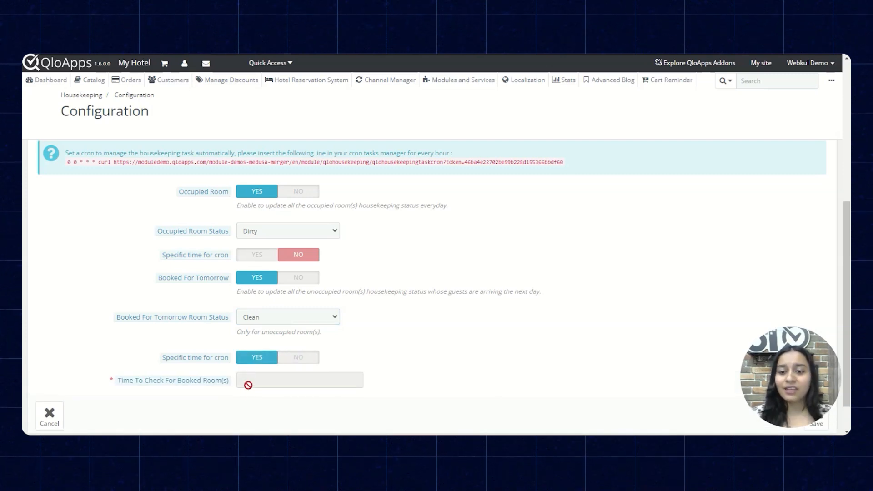
pyautogui.click(248, 384)
pyautogui.click(377, 366)
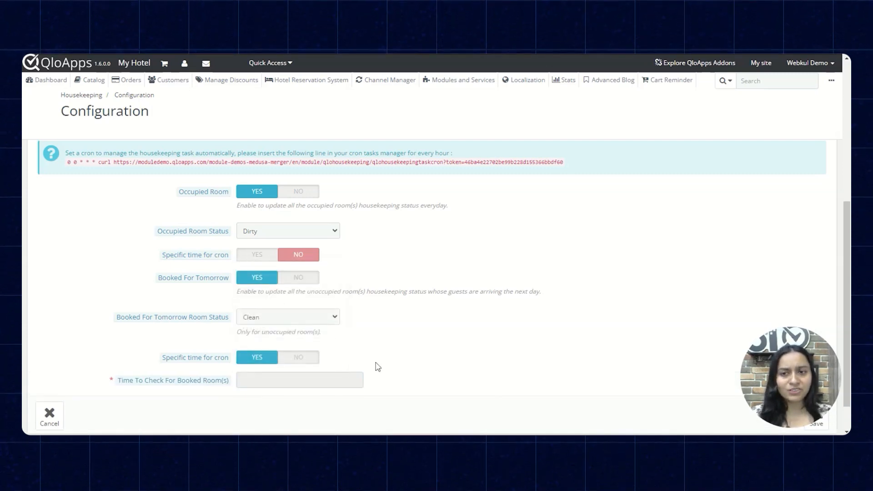
pyautogui.scroll(1, 377, 367)
pyautogui.scroll(5, 377, 366)
pyautogui.scroll(-5, 377, 367)
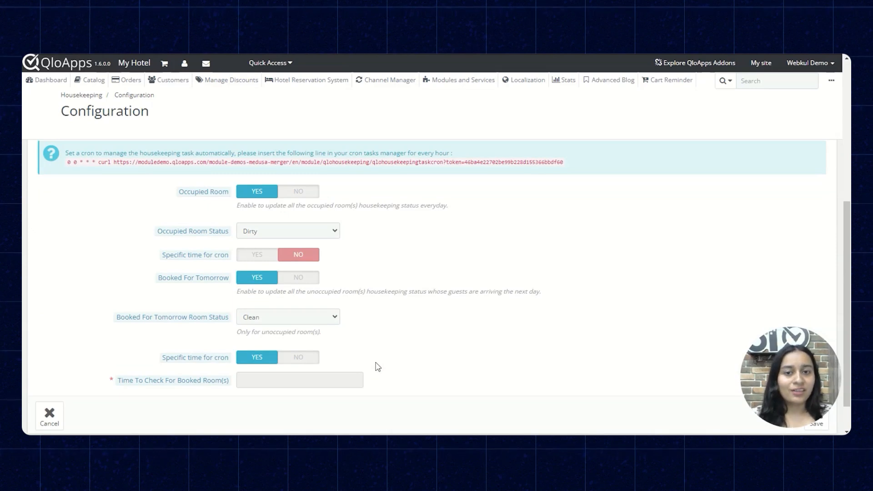
pyautogui.scroll(-1, 378, 367)
pyautogui.scroll(3, 456, 325)
pyautogui.scroll(-3, 456, 326)
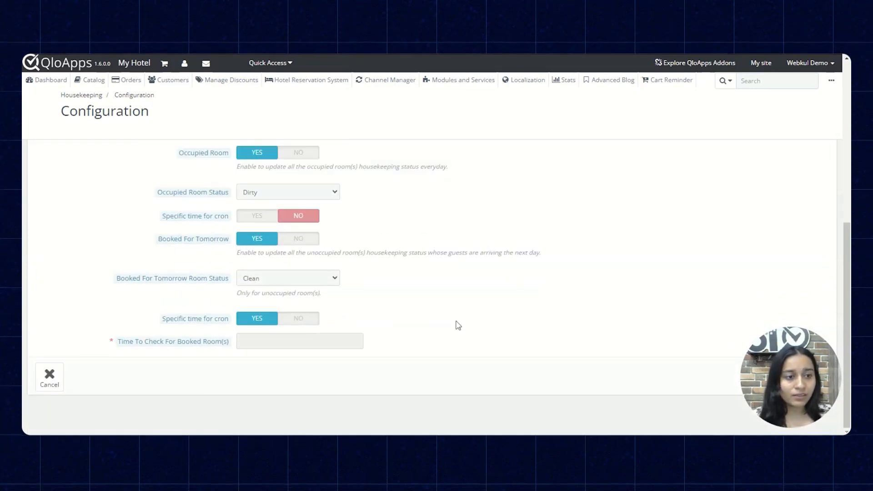
pyautogui.scroll(2, 696, 333)
pyautogui.scroll(-1, 432, 296)
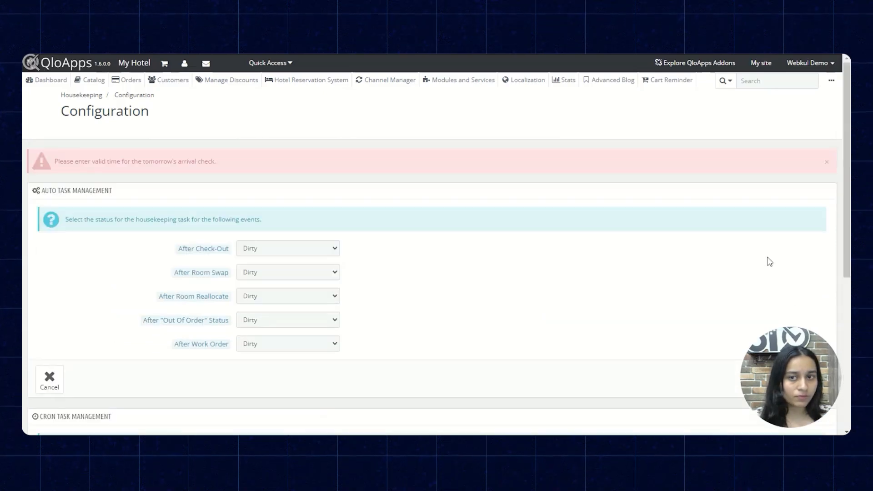
# Step: Save the housekeeping configuration with its original cron settings and dismiss the error message
pyautogui.scroll(-5, 766, 259)
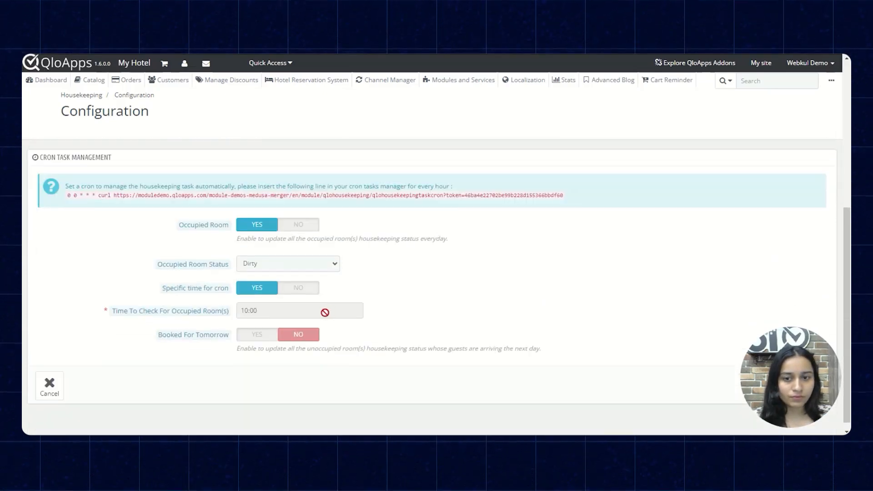
pyautogui.scroll(5, 672, 301)
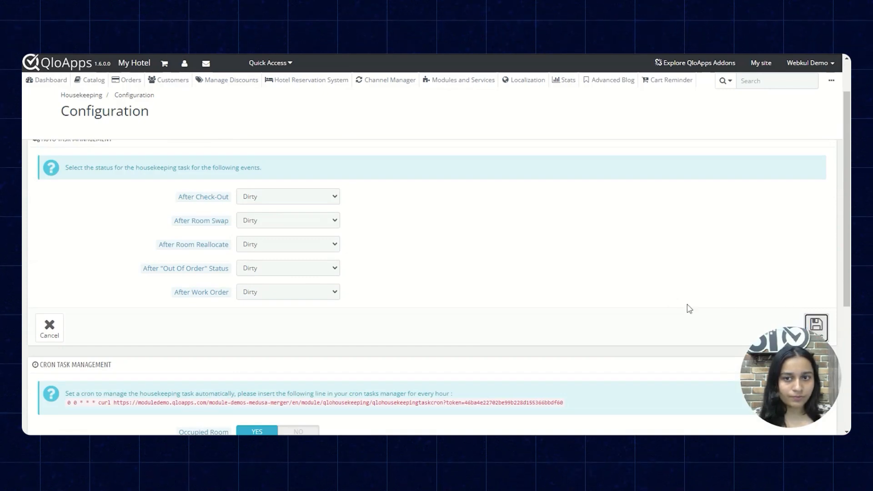
pyautogui.scroll(2, 687, 305)
pyautogui.click(826, 162)
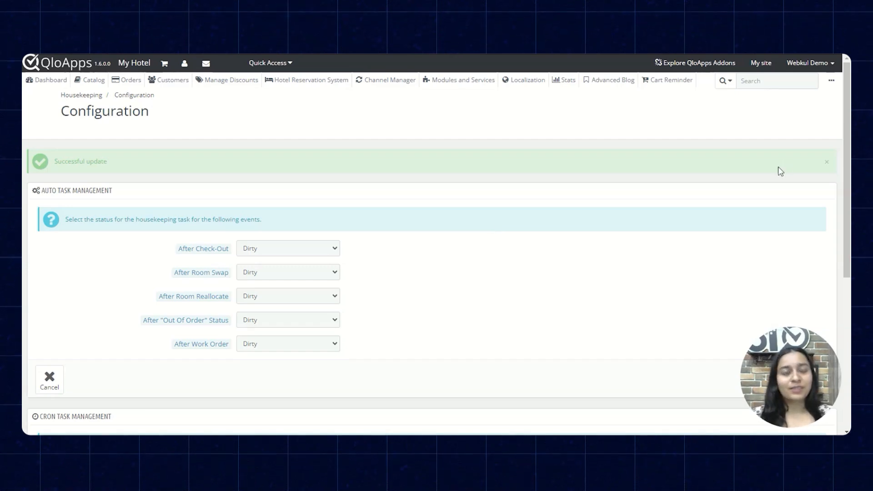
# Step: Open the housekeeping Manage Tasks page, switch off its grid view and dismiss the cron warning
pyautogui.click(831, 80)
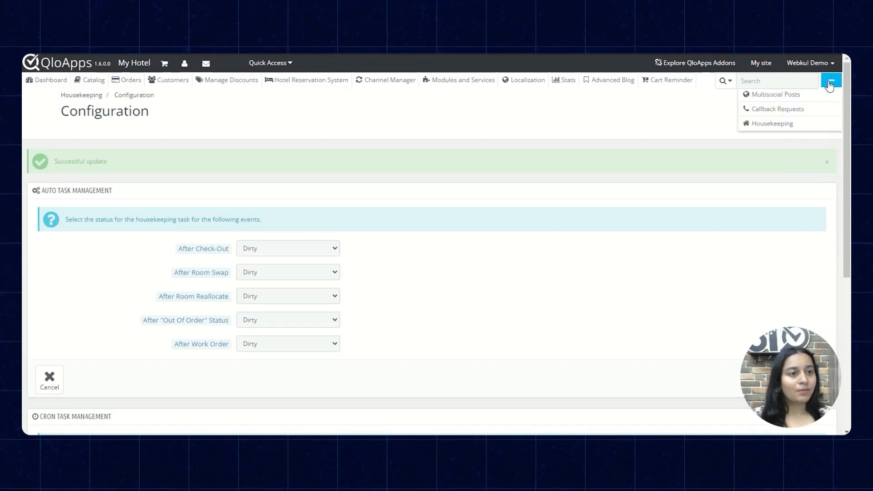
pyautogui.moveTo(812, 129)
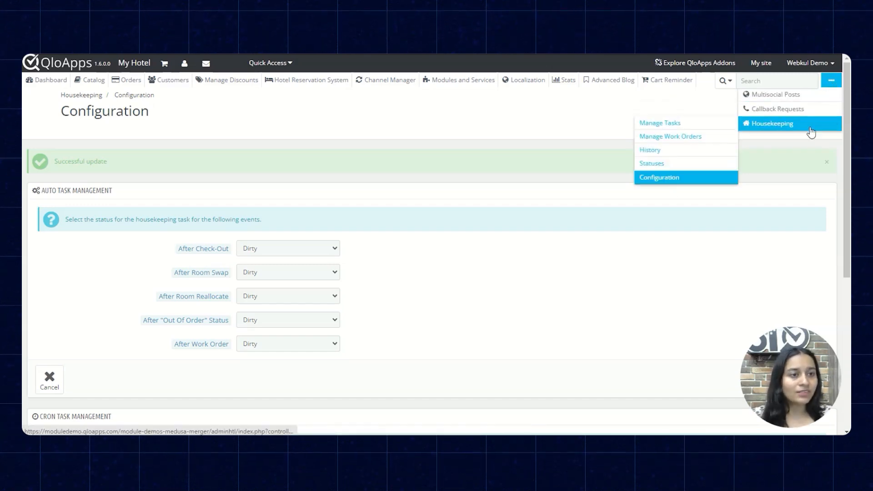
pyautogui.click(714, 123)
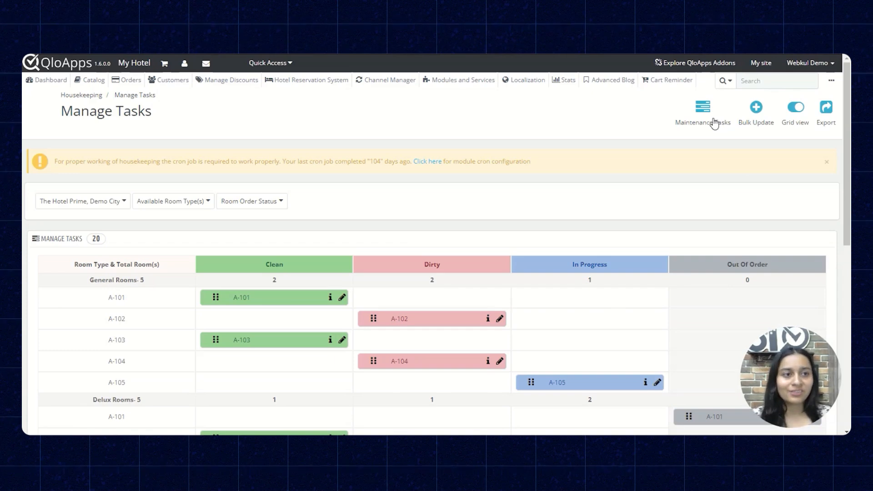
pyautogui.click(795, 108)
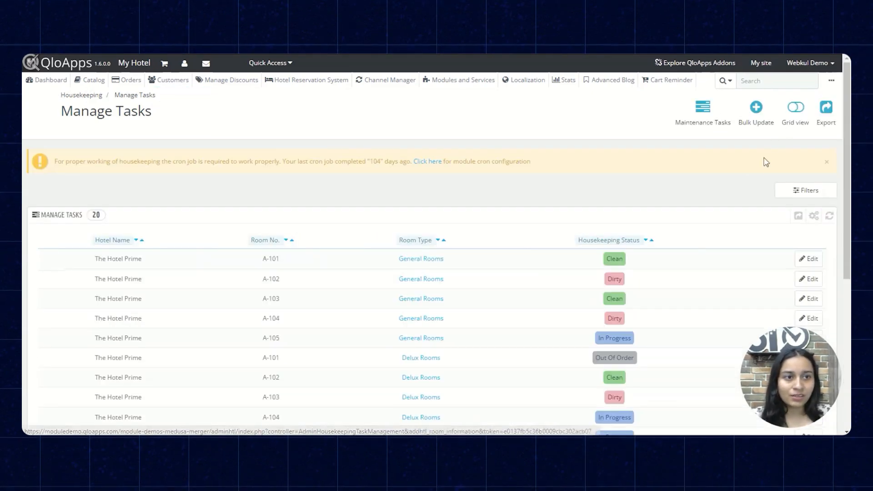
pyautogui.click(826, 162)
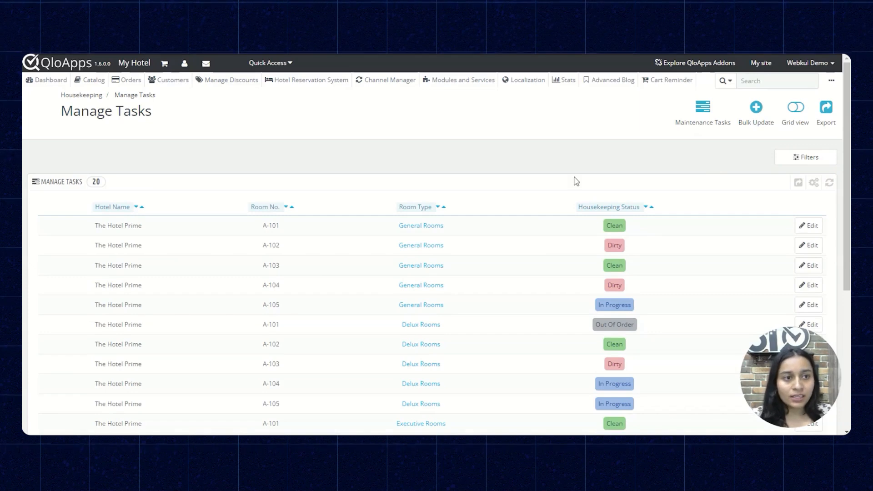
# Step: Change the housekeeping status of room A-101 in General Rooms to Dirty
pyautogui.scroll(-5, 289, 183)
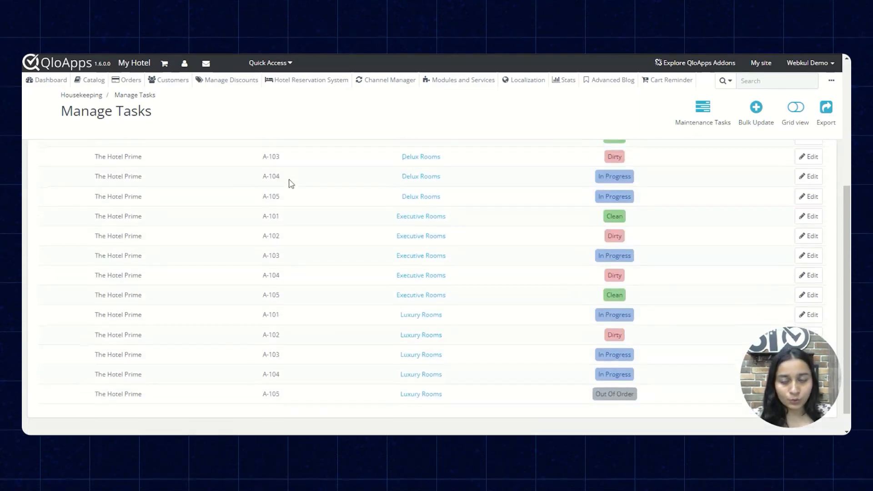
pyautogui.scroll(5, 291, 184)
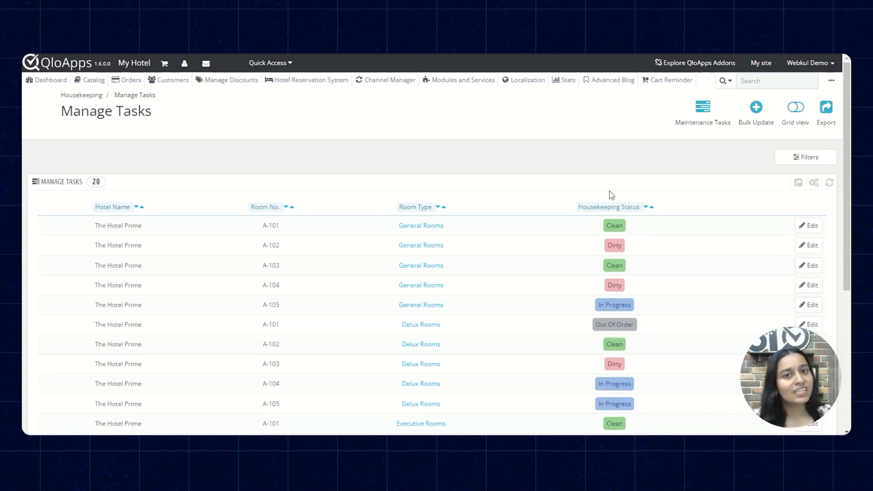
pyautogui.click(615, 228)
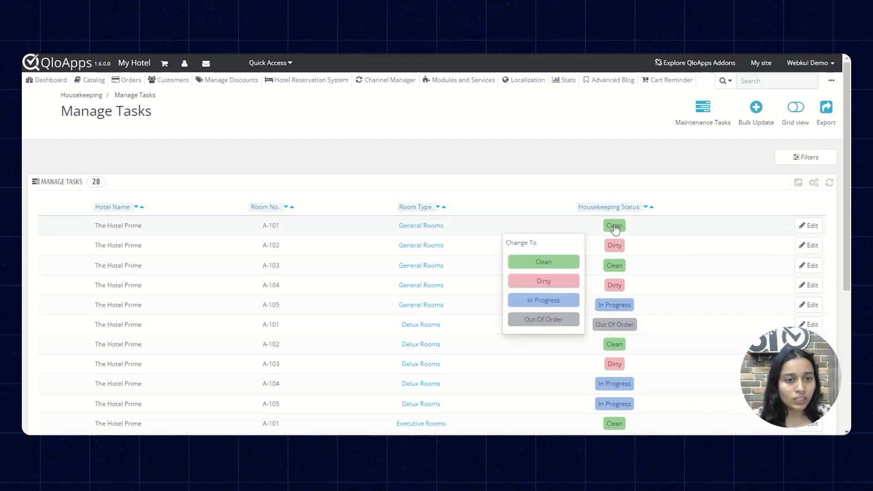
pyautogui.click(550, 282)
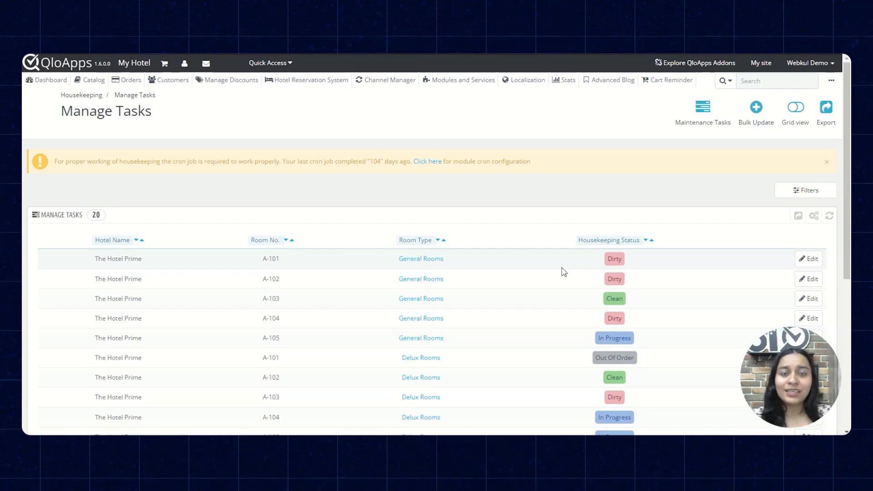
# Step: Change the housekeeping status of room A-101 in General Rooms to In Progress and save it
pyautogui.click(804, 262)
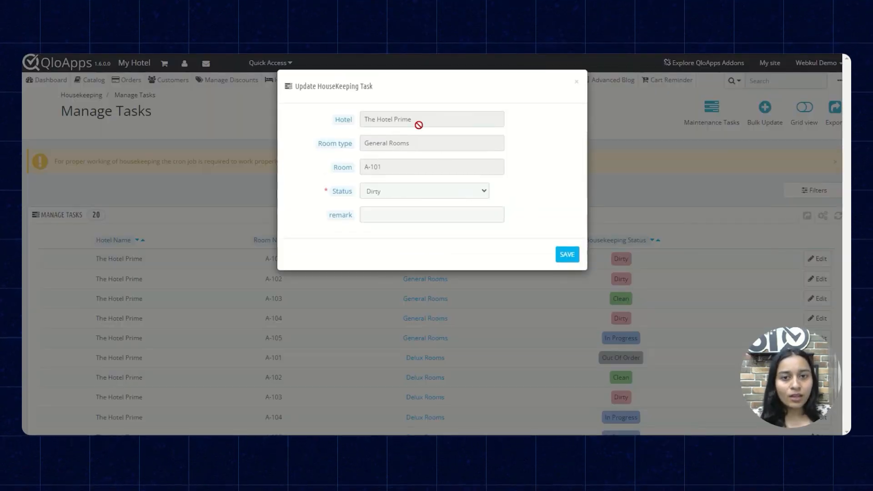
pyautogui.click(405, 192)
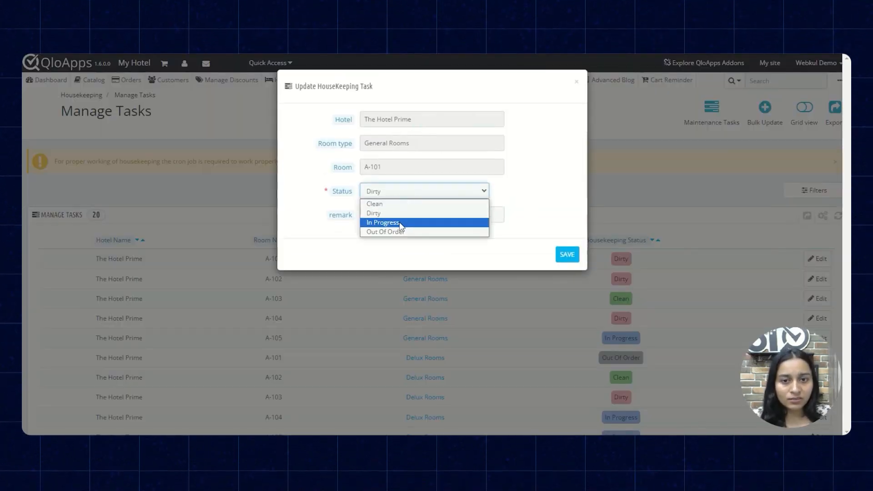
pyautogui.click(401, 225)
pyautogui.click(576, 262)
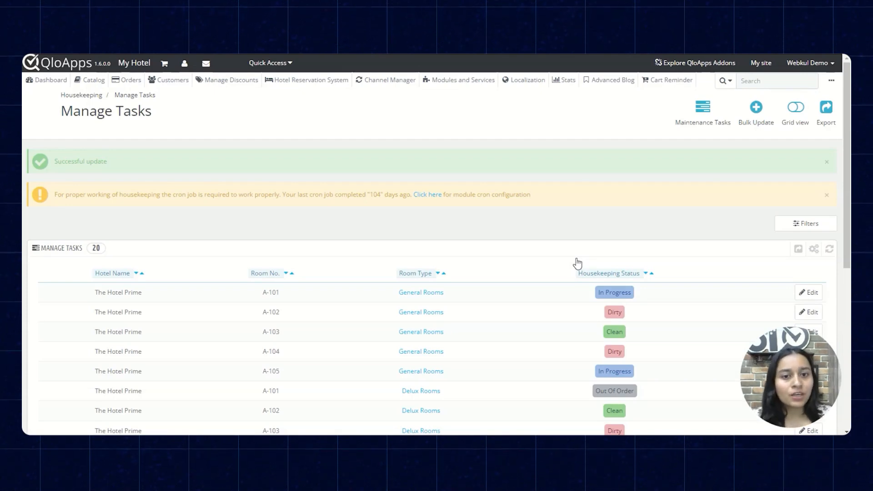
# Step: Filter the housekeeping task list by housekeeping status Clean
pyautogui.click(825, 222)
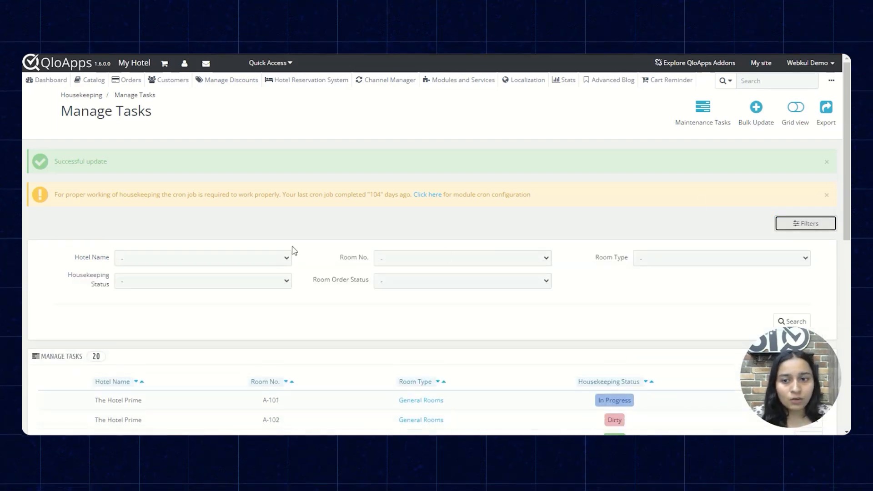
pyautogui.scroll(-2, 359, 244)
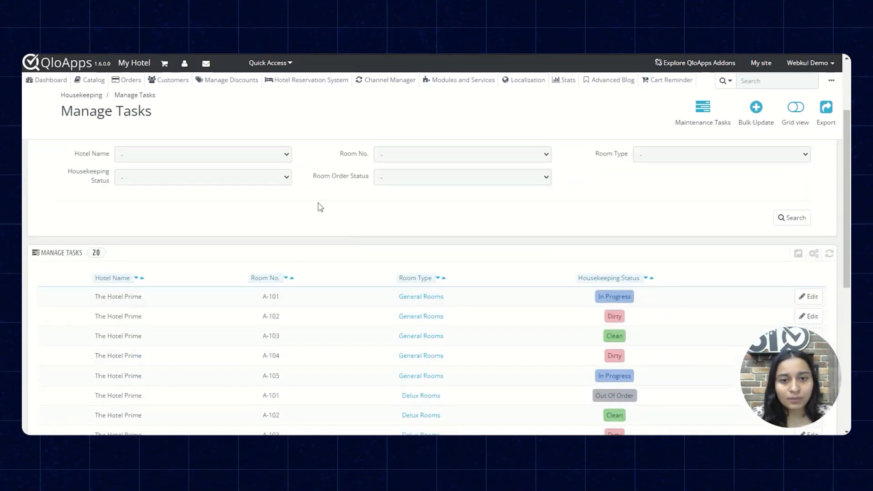
pyautogui.scroll(2, 320, 207)
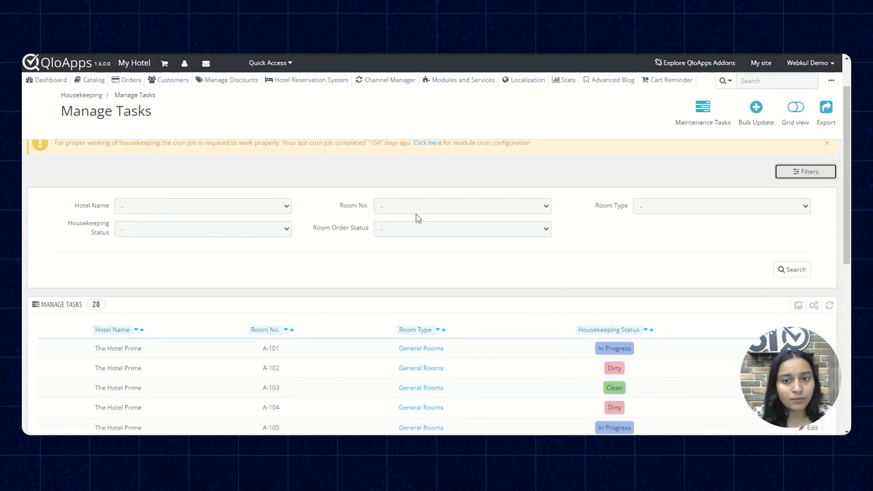
pyautogui.click(261, 236)
pyautogui.click(261, 250)
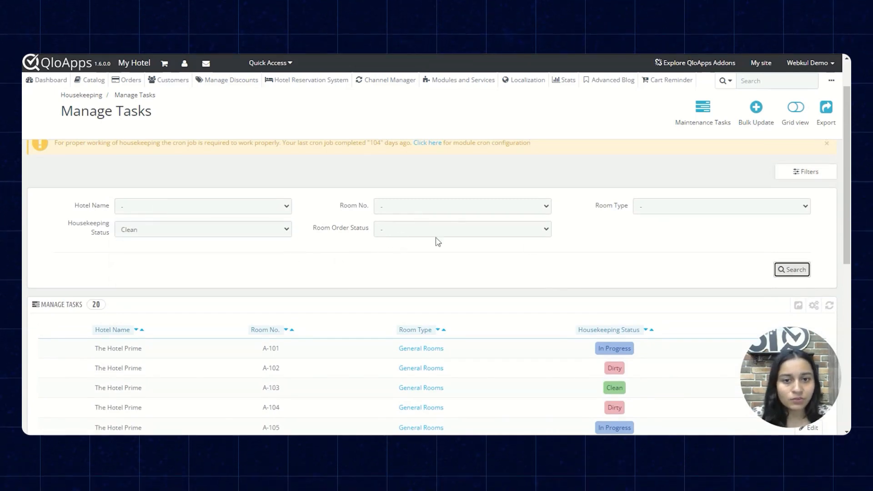
pyautogui.click(791, 270)
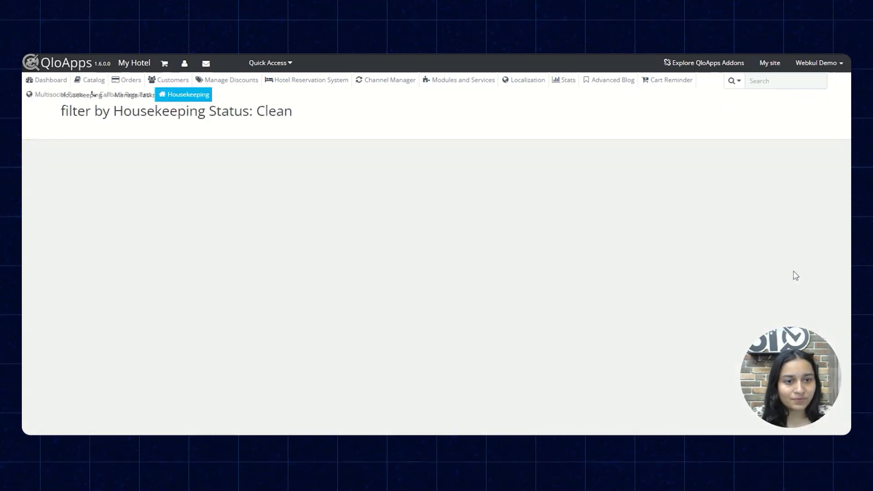
# Step: Look through the full room task list and switch it to grid view
pyautogui.scroll(-3, 317, 278)
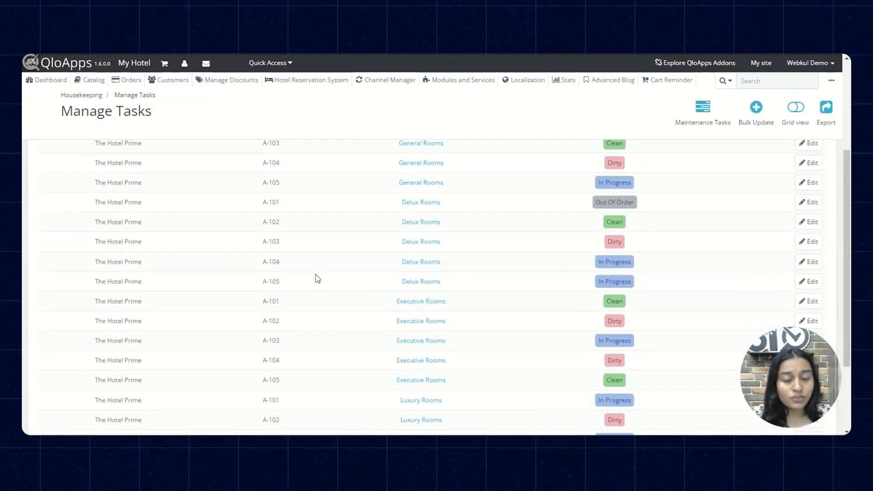
pyautogui.scroll(-2, 317, 278)
pyautogui.scroll(5, 317, 278)
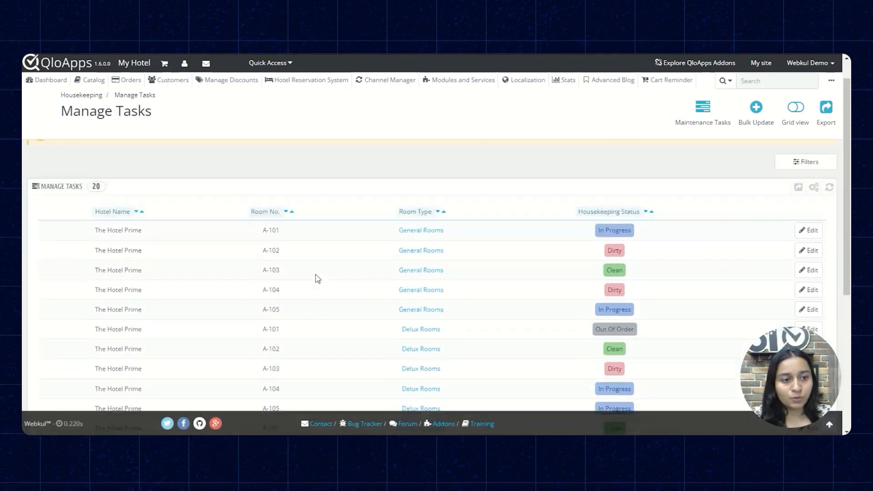
pyautogui.click(795, 111)
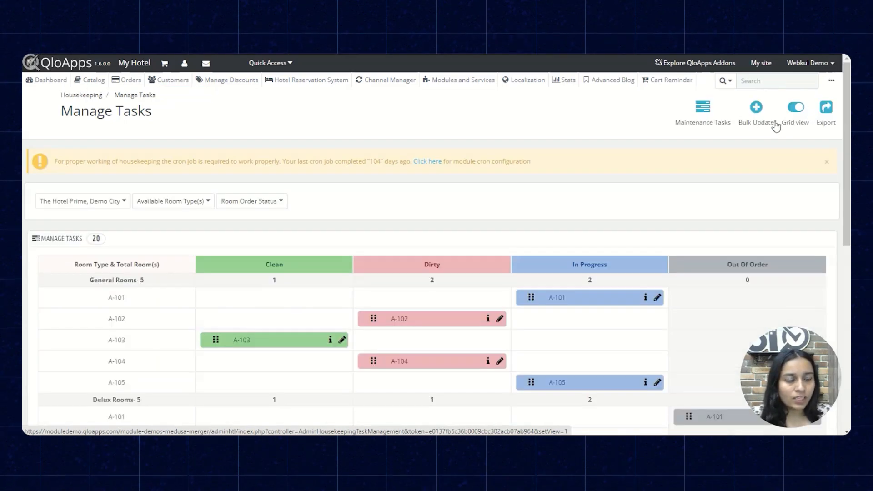
# Step: In the General Rooms grid, move room A-102 to In Progress and room A-103 to Dirty
pyautogui.scroll(-5, 791, 189)
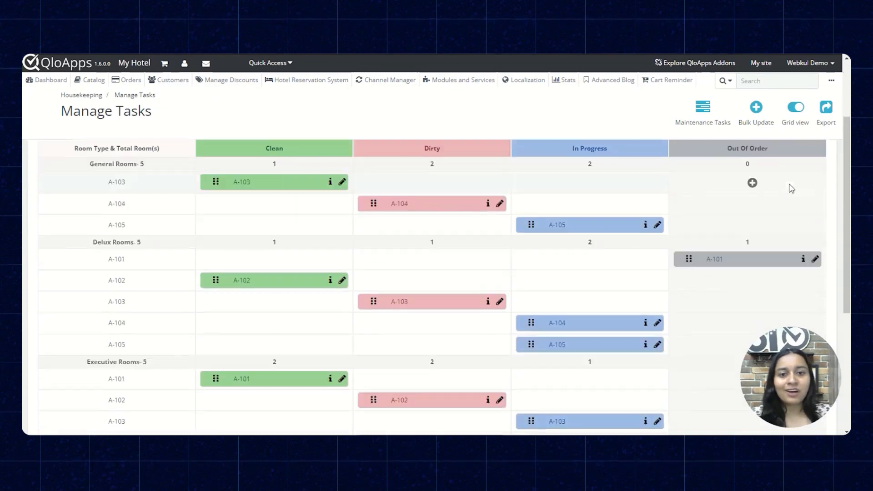
pyautogui.scroll(5, 792, 189)
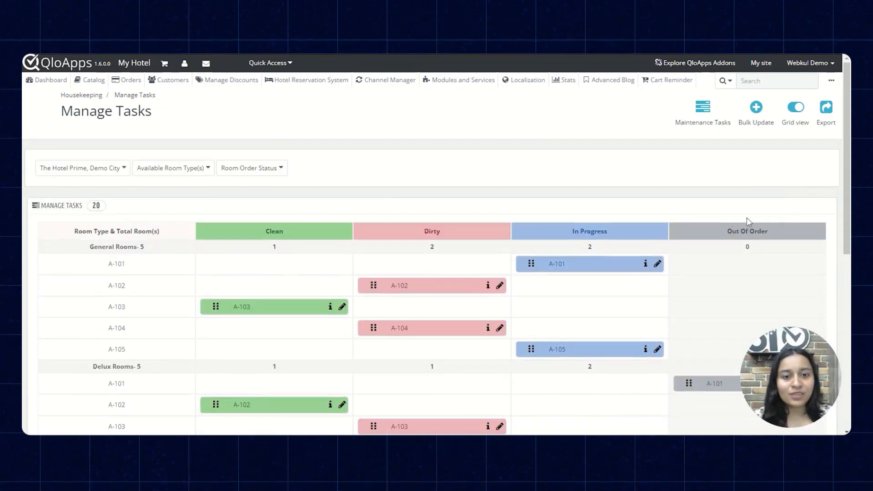
pyautogui.moveTo(454, 283); pyautogui.dragTo(594, 306)
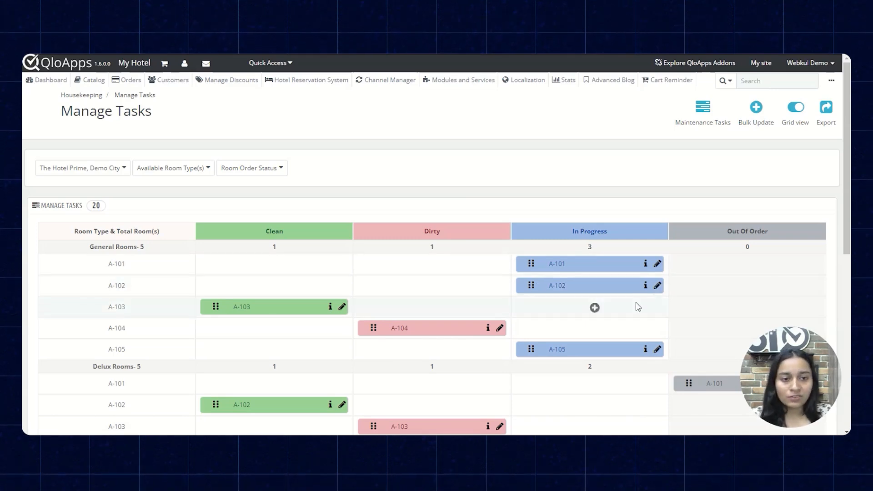
pyautogui.moveTo(287, 308); pyautogui.dragTo(433, 307)
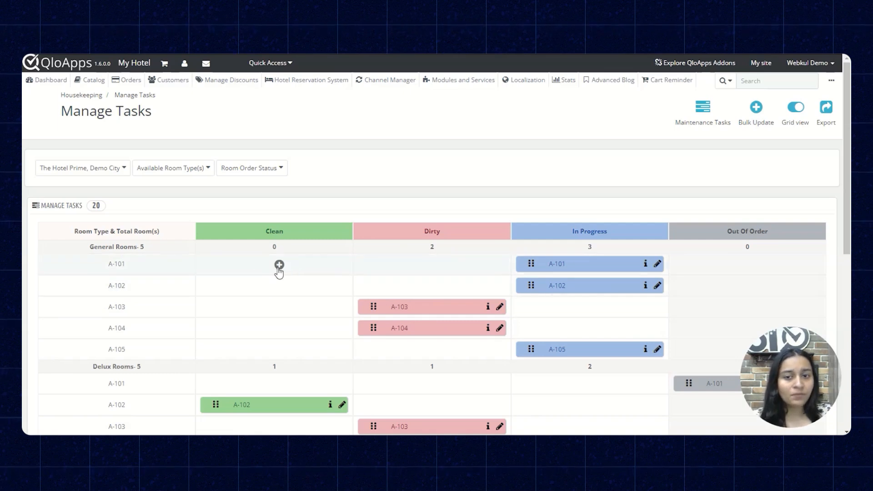
# Step: Open a housekeeping update from the empty Clean cell of General Rooms A-101 and save it with status In Progress
pyautogui.click(278, 266)
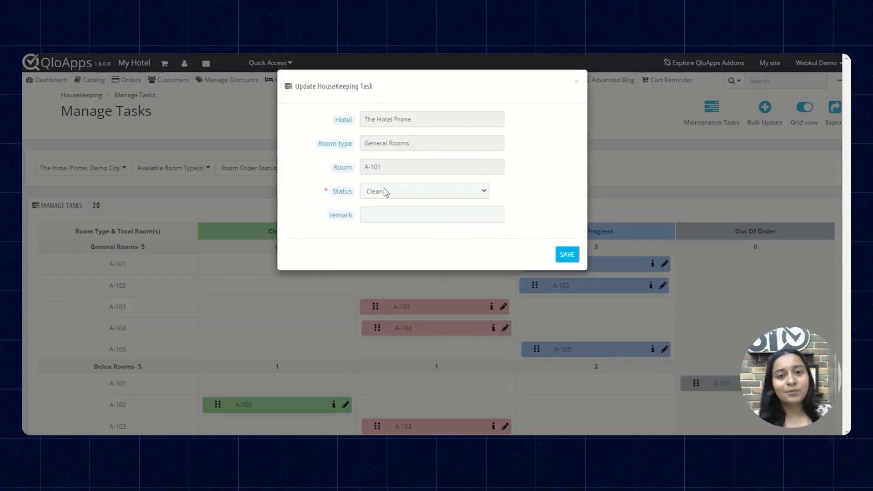
pyautogui.click(385, 192)
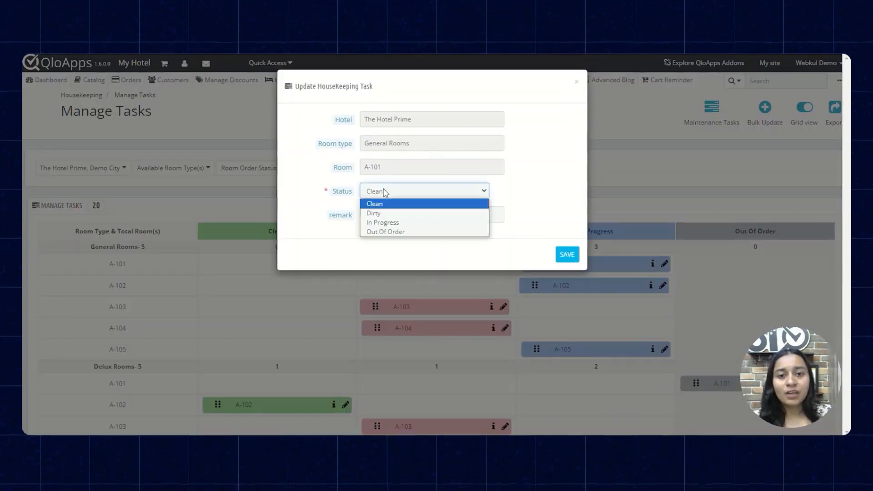
pyautogui.click(383, 222)
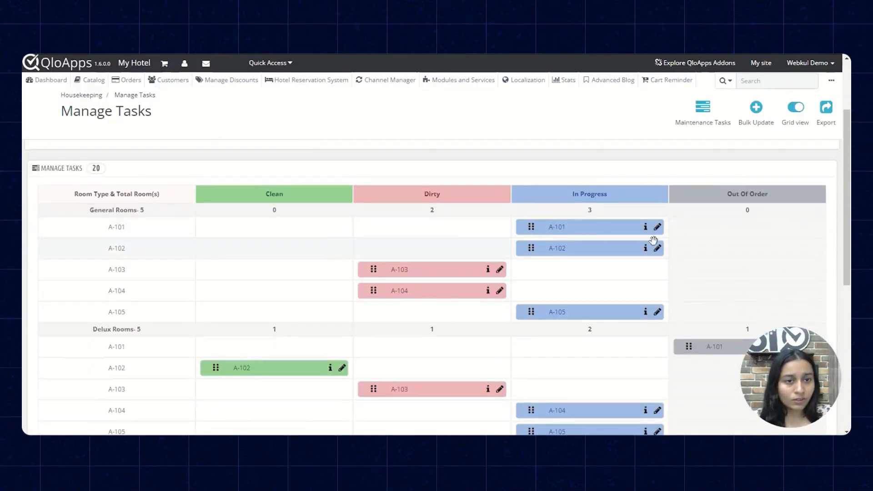
# Step: View the remark details of General Rooms A-102, and open the task form of A-101 and close it without changes
pyautogui.moveTo(645, 248)
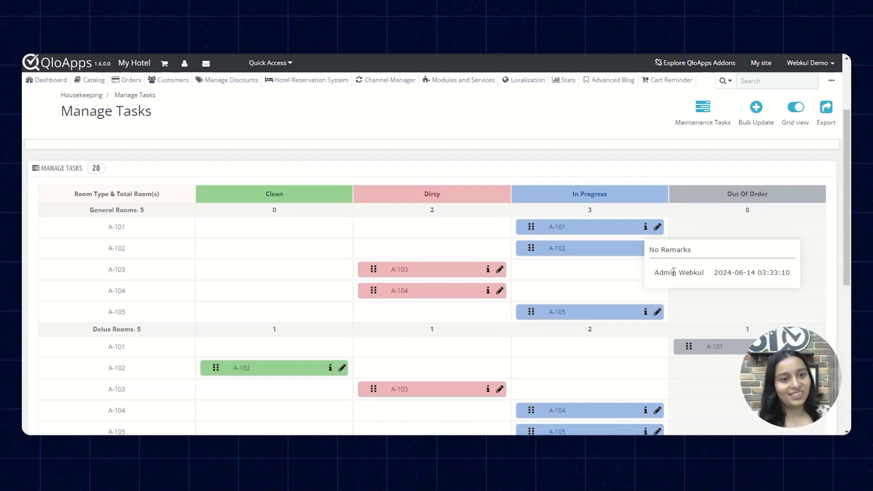
pyautogui.click(658, 229)
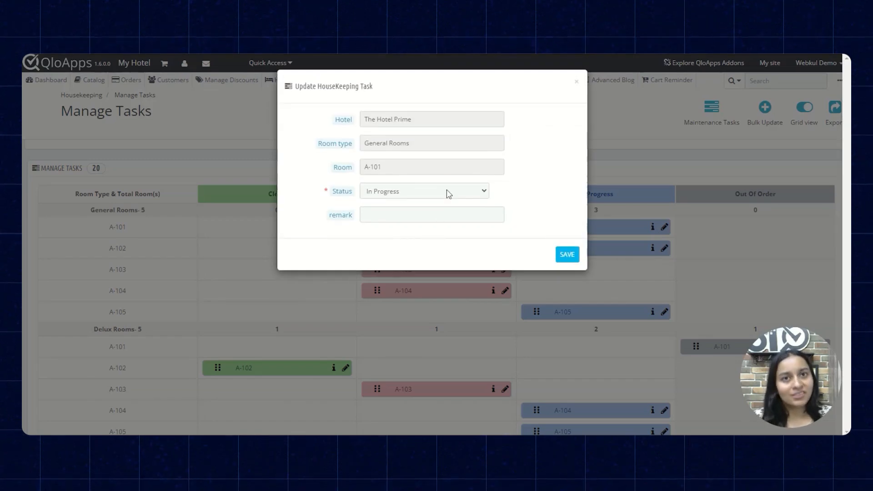
pyautogui.click(576, 86)
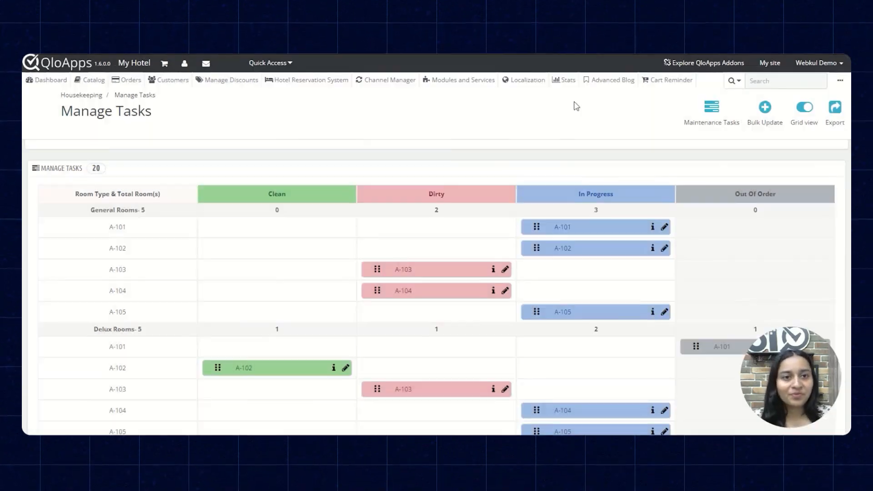
# Step: Filter the task grid to the General Rooms type and dismiss the update and cron messages
pyautogui.scroll(-6, 572, 180)
pyautogui.scroll(8, 570, 177)
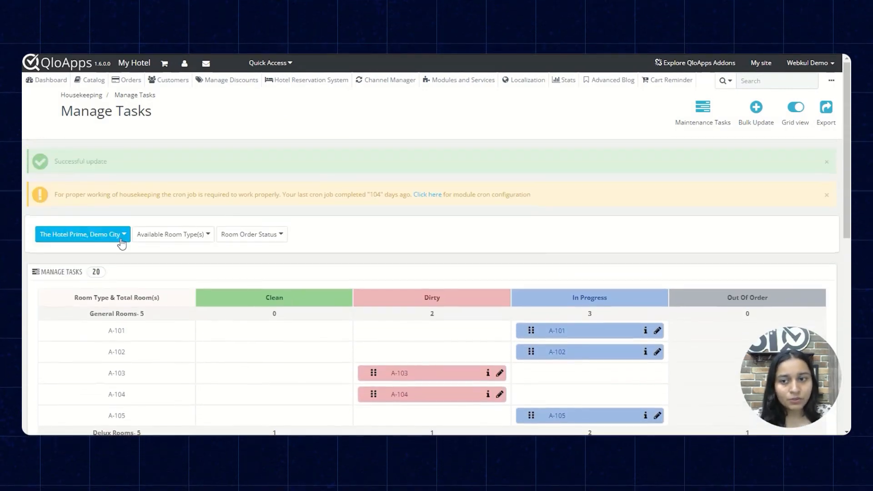
pyautogui.click(82, 234)
pyautogui.click(174, 237)
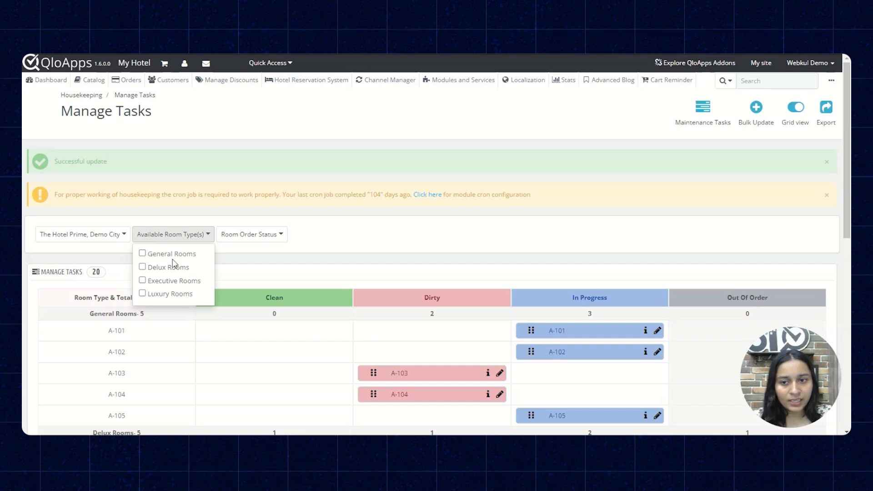
pyautogui.click(142, 254)
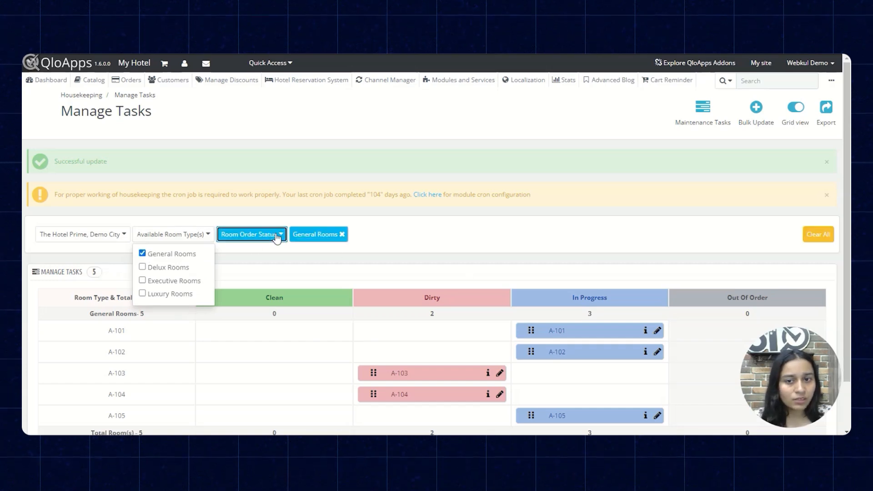
pyautogui.click(262, 234)
pyautogui.click(322, 302)
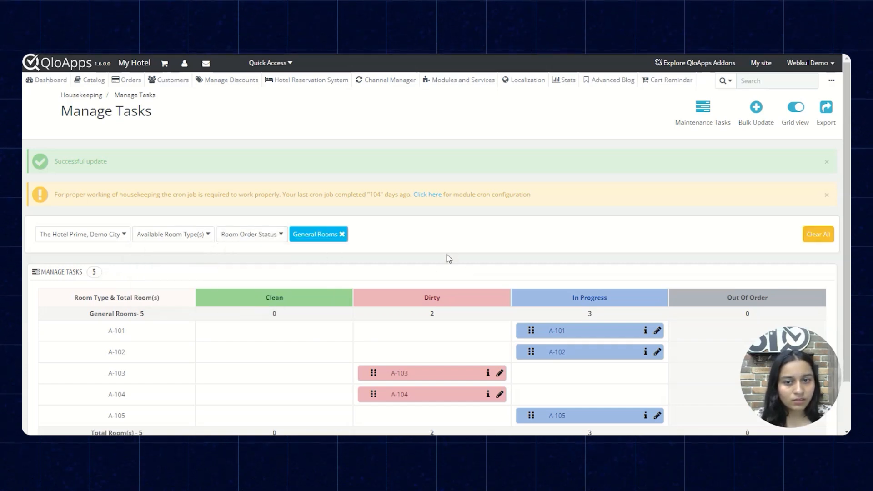
pyautogui.scroll(-1, 675, 275)
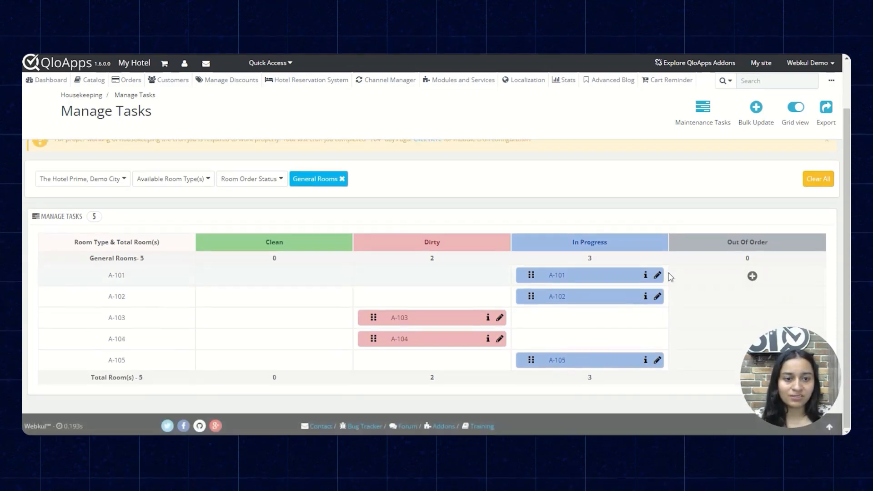
pyautogui.scroll(1, 672, 276)
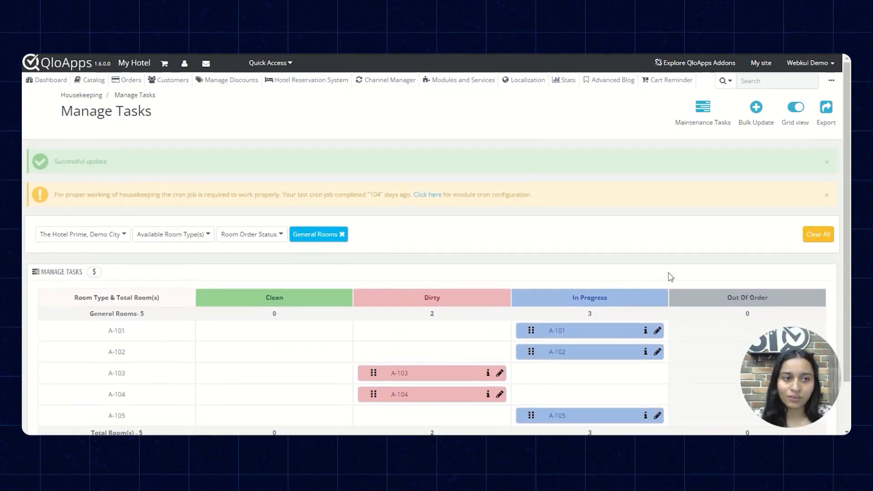
pyautogui.click(825, 197)
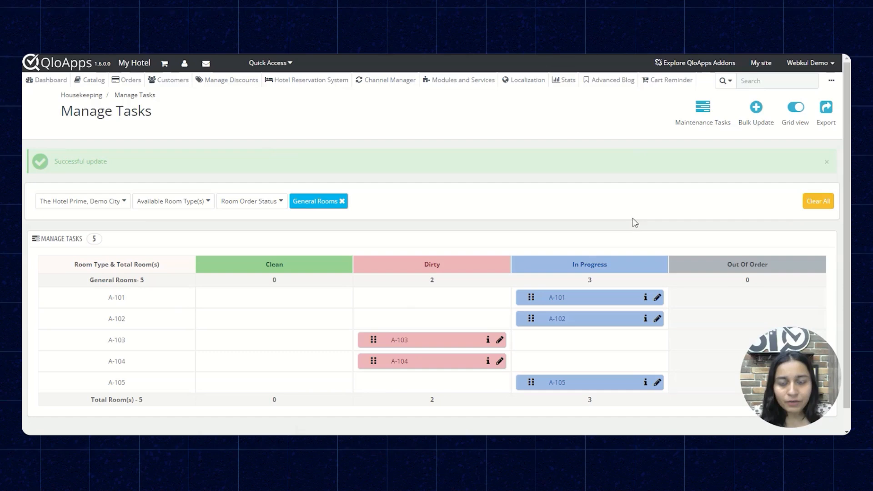
pyautogui.click(826, 162)
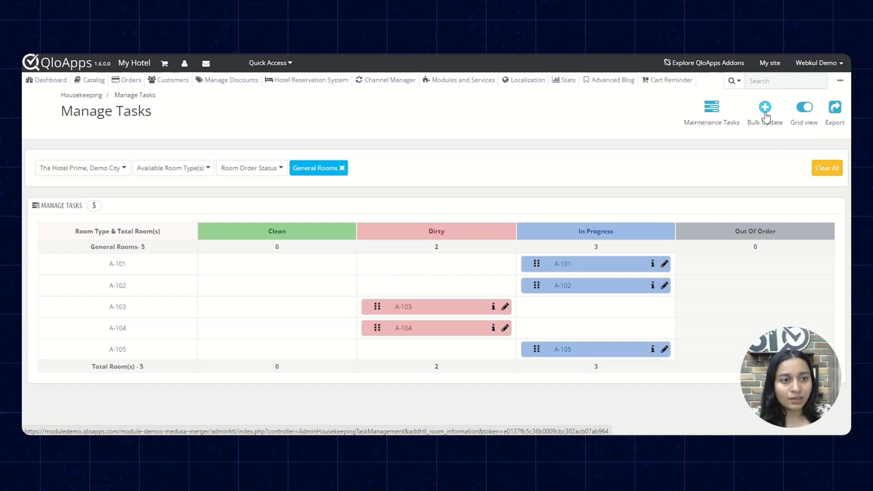
# Step: Start a bulk room status update with status Clean for The Hotel Prime
pyautogui.click(767, 117)
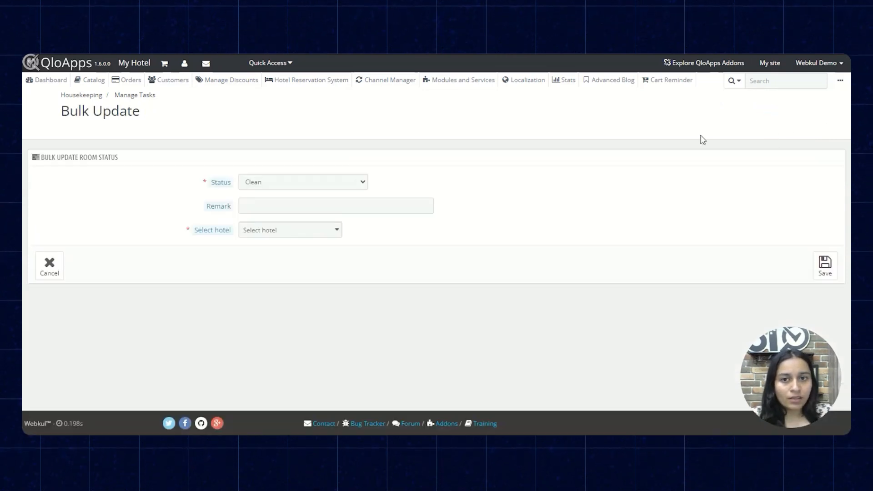
pyautogui.click(330, 185)
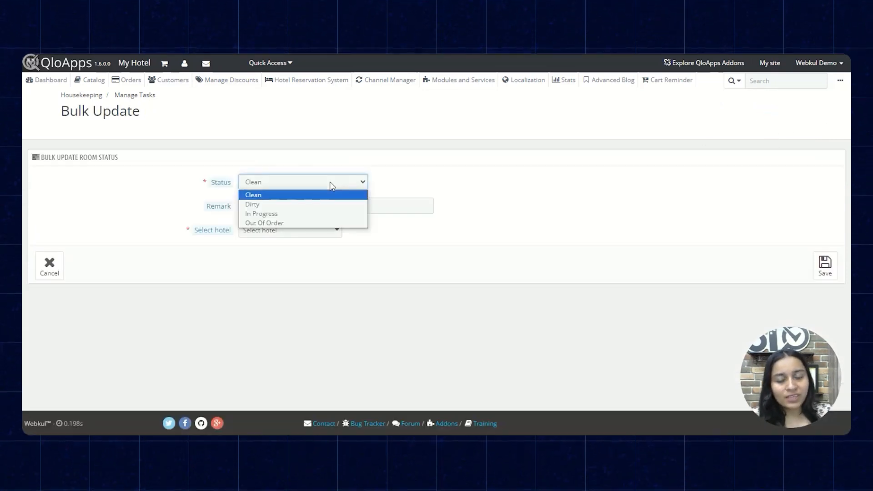
pyautogui.click(307, 196)
pyautogui.click(305, 230)
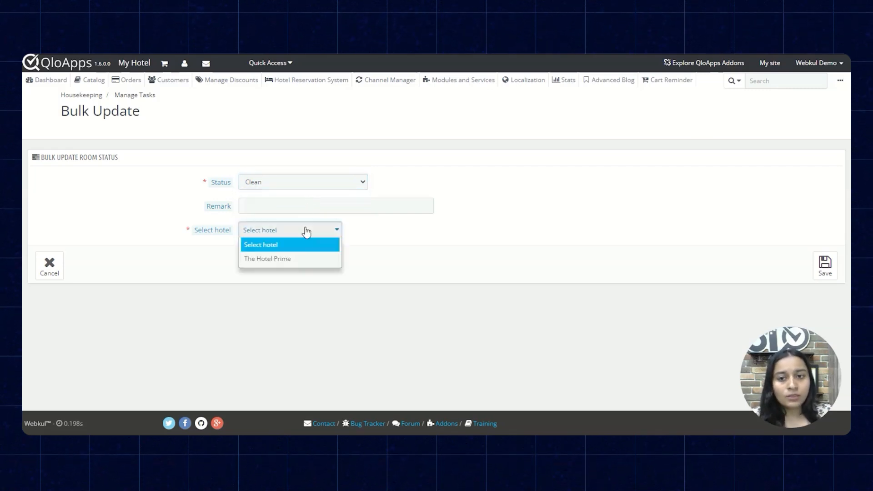
pyautogui.click(297, 259)
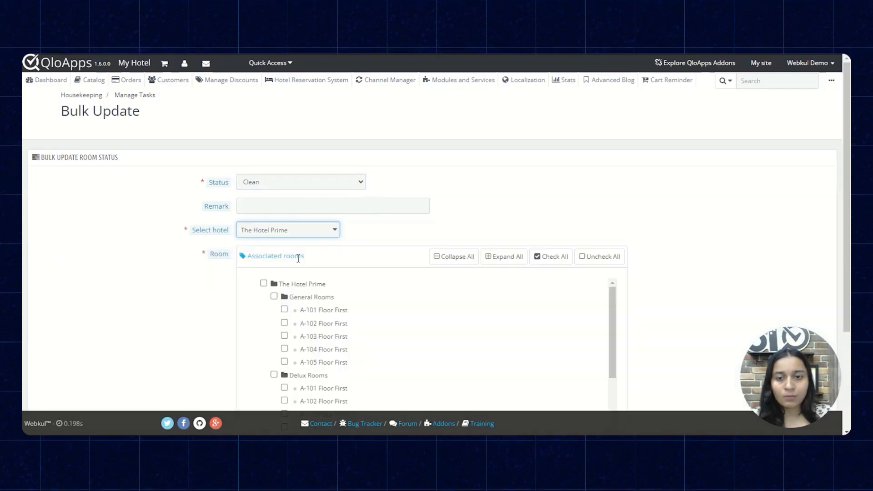
# Step: Select all rooms of the General Rooms type for the bulk update
pyautogui.scroll(-1, 300, 263)
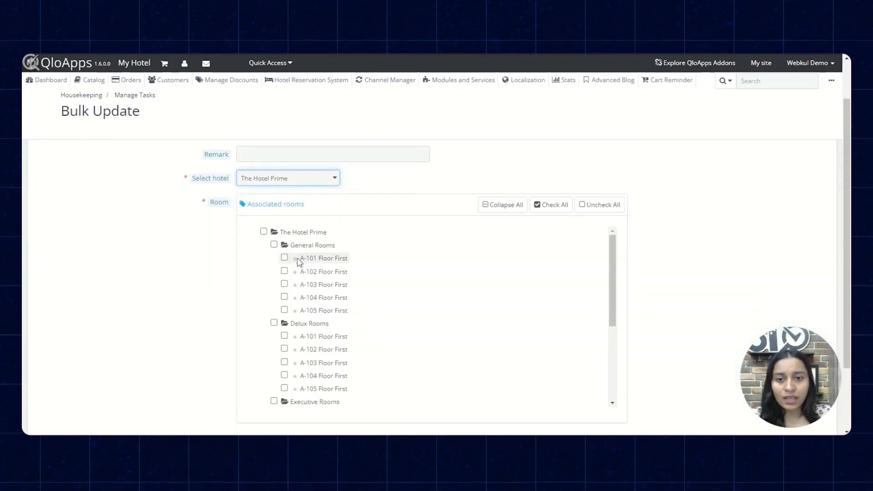
pyautogui.click(274, 244)
pyautogui.scroll(-1, 595, 280)
pyautogui.scroll(-2, 664, 288)
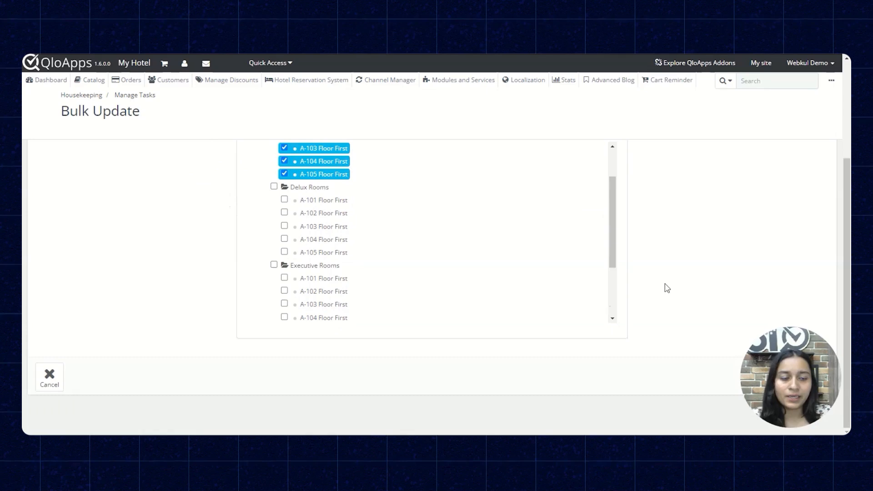
# Step: Save the bulk update of the General Rooms and dismiss the success and cron messages on the Manage Tasks page
pyautogui.scroll(3, 802, 285)
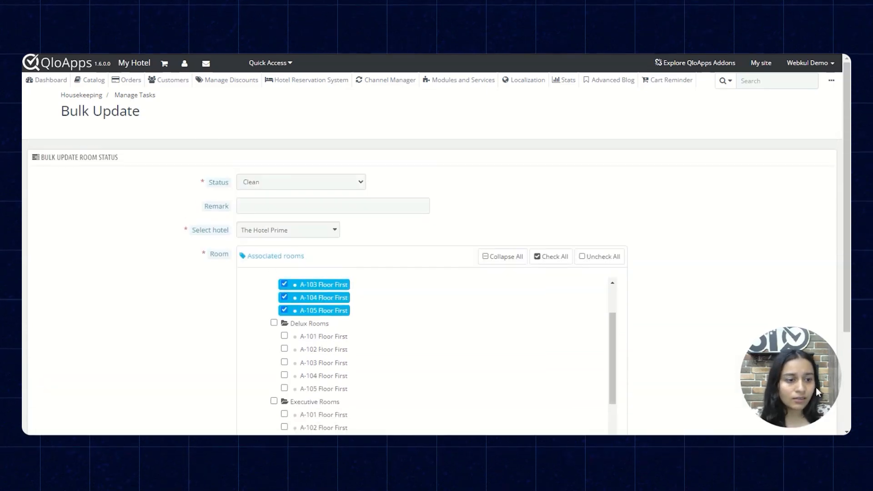
pyautogui.scroll(-3, 824, 421)
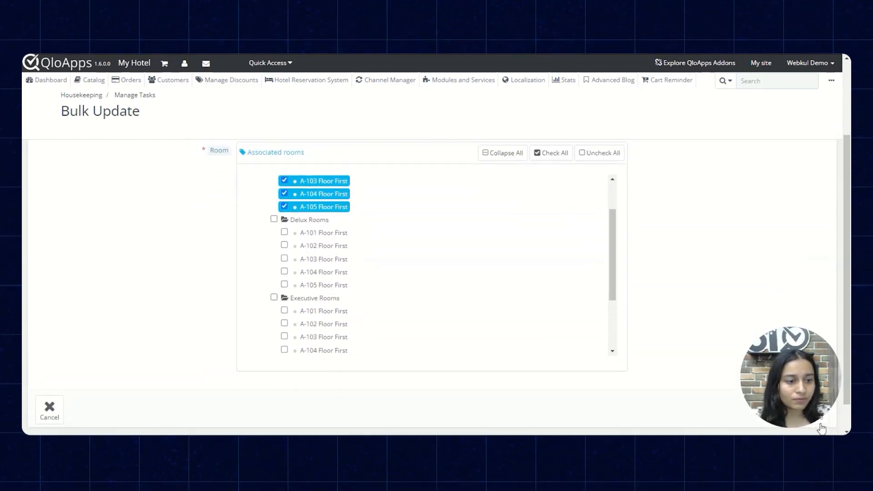
pyautogui.click(819, 426)
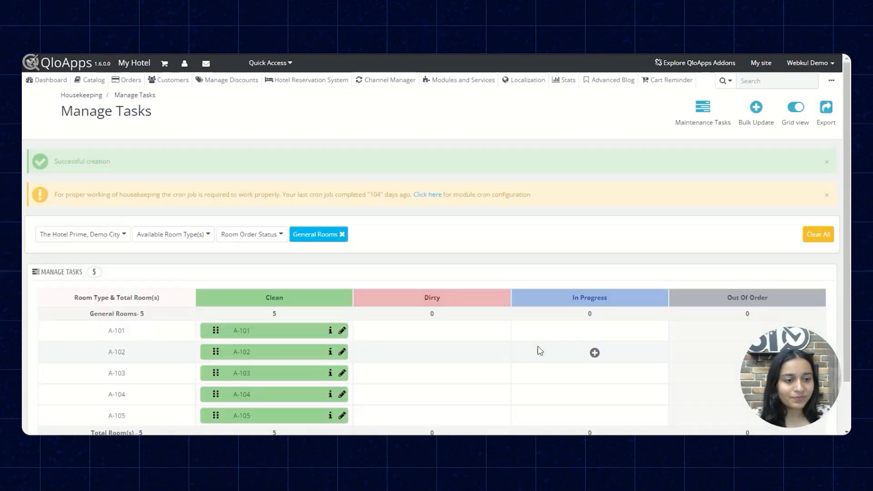
pyautogui.scroll(-2, 503, 274)
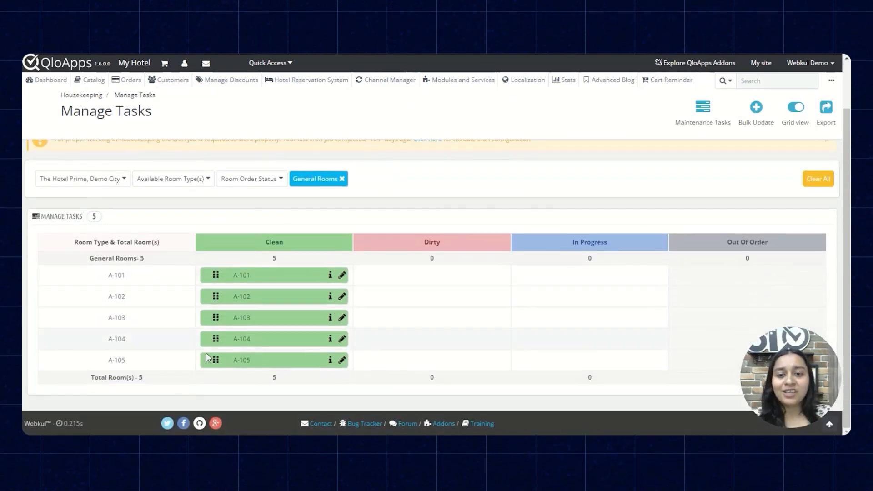
pyautogui.moveTo(80, 260); pyautogui.dragTo(155, 270)
pyautogui.click(184, 212)
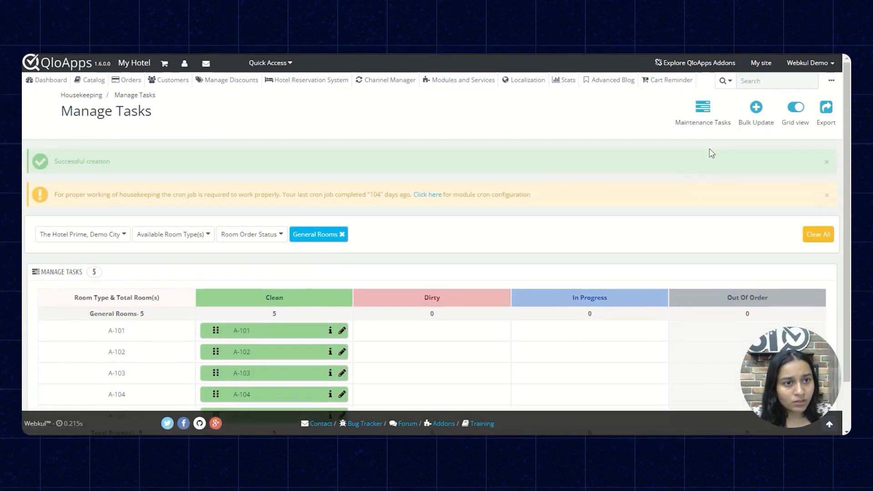
pyautogui.click(827, 196)
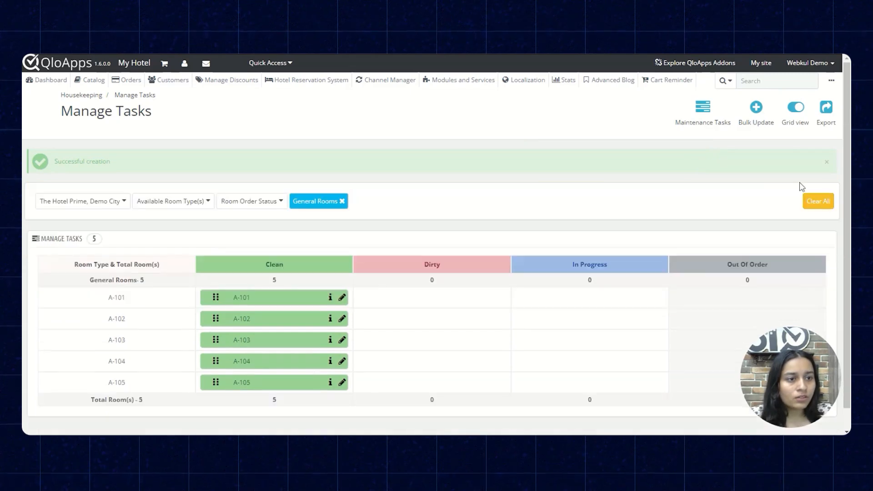
pyautogui.click(826, 162)
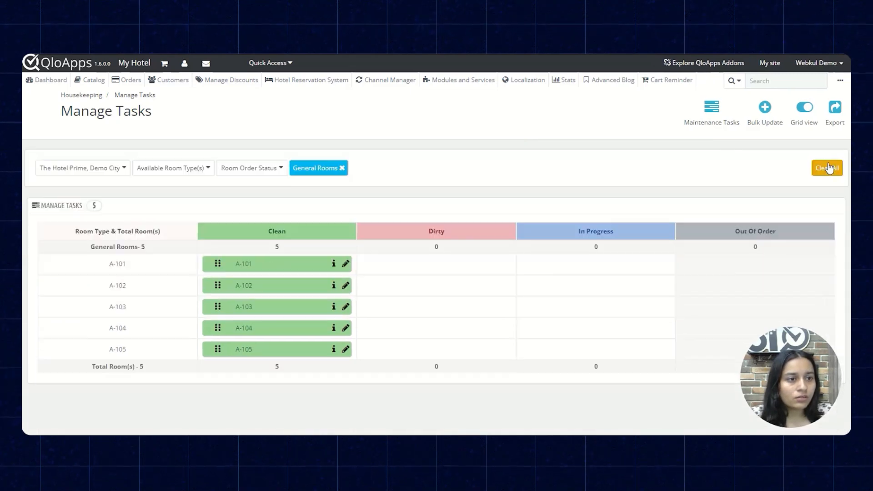
# Step: Open the Maintenance Tasks list and dismiss its cron message
pyautogui.click(712, 114)
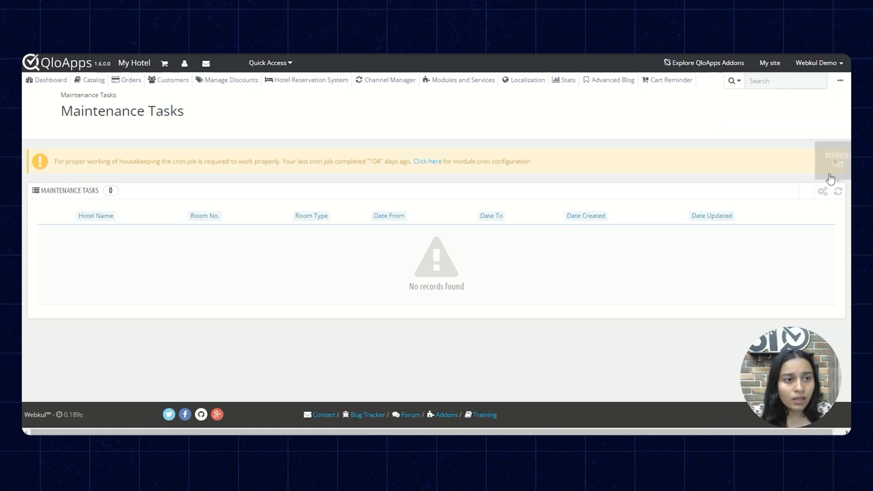
pyautogui.click(834, 164)
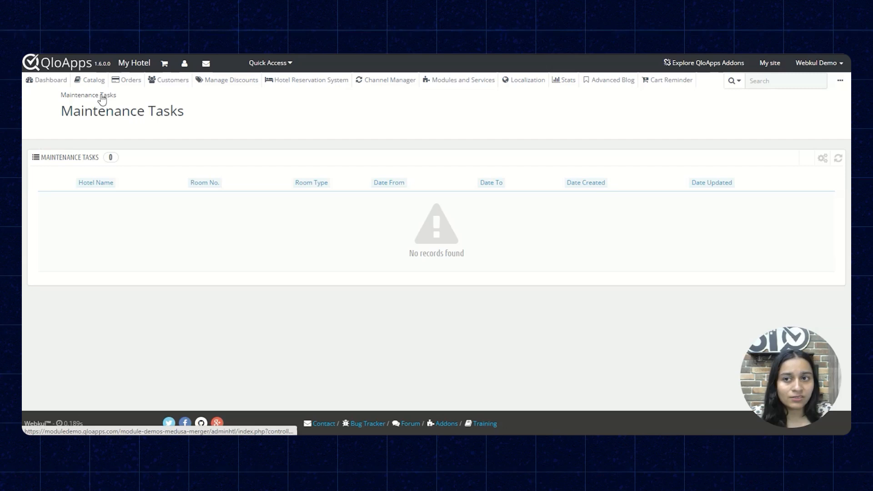
# Step: Return to the housekeeping Manage Tasks grid and move General Rooms A-101 and A-103 from Clean to Out Of Order
pyautogui.click(841, 80)
pyautogui.moveTo(838, 123)
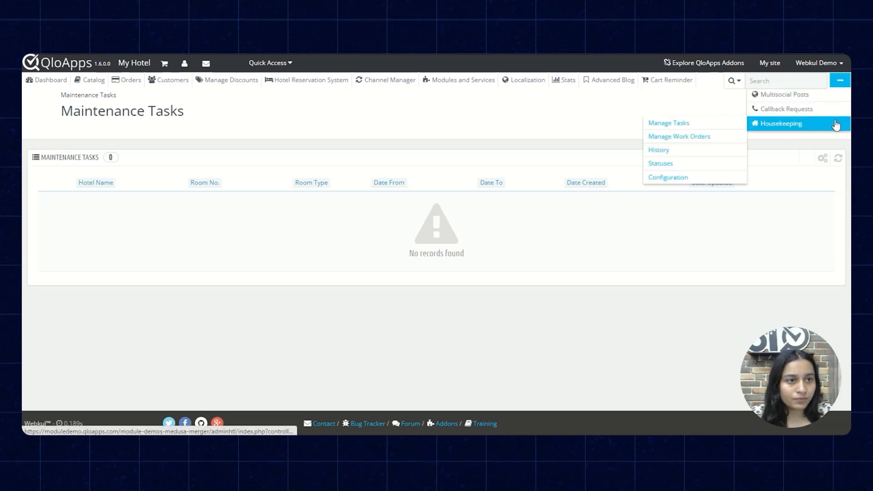
pyautogui.click(698, 124)
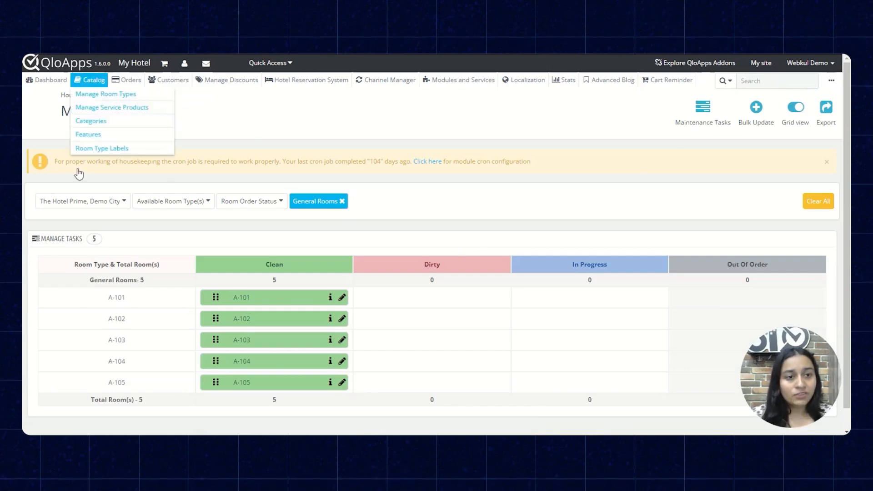
pyautogui.moveTo(275, 298); pyautogui.dragTo(711, 314)
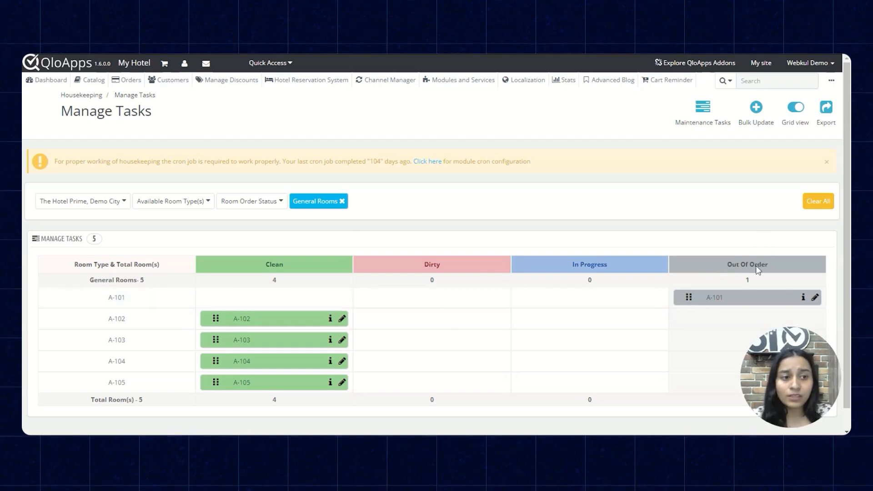
pyautogui.moveTo(254, 339); pyautogui.dragTo(728, 341)
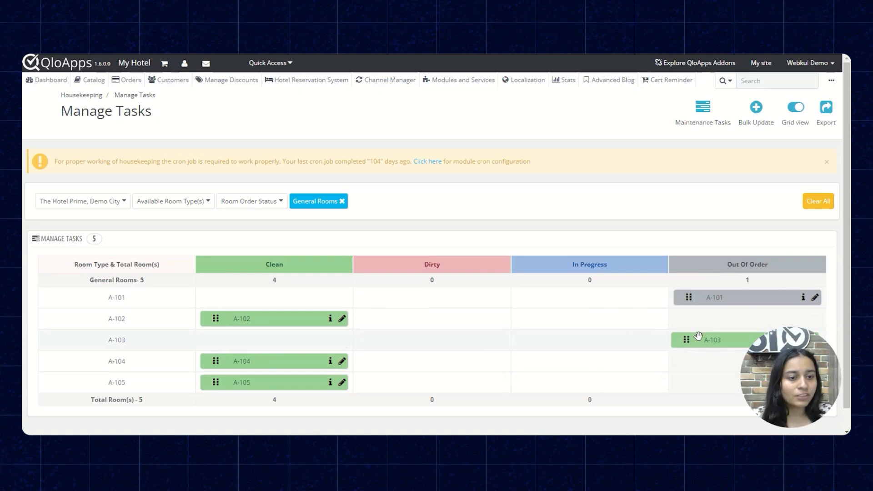
# Step: Open the maintenance task of General Rooms A-101 for editing and check its start and end date calendars without changing them
pyautogui.click(693, 126)
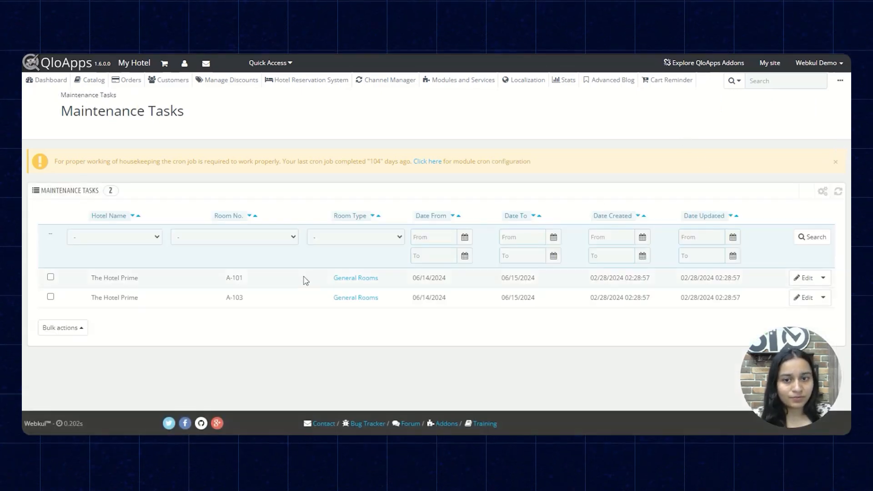
pyautogui.click(802, 278)
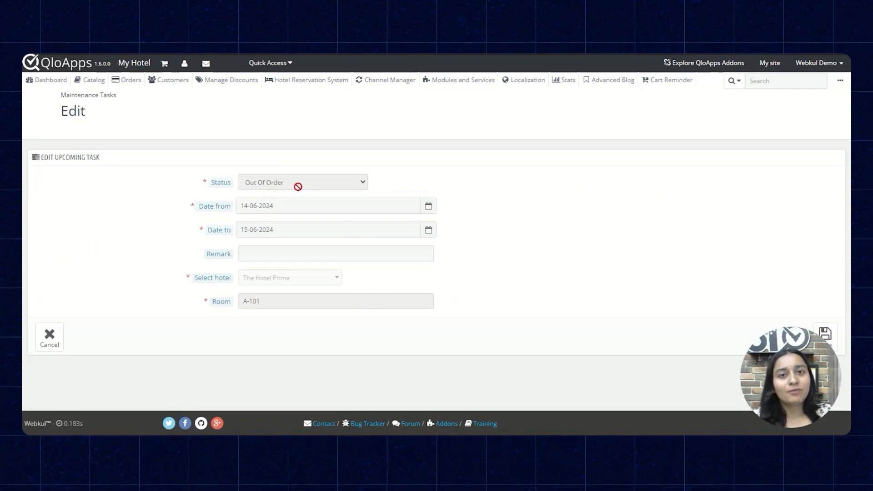
pyautogui.click(266, 207)
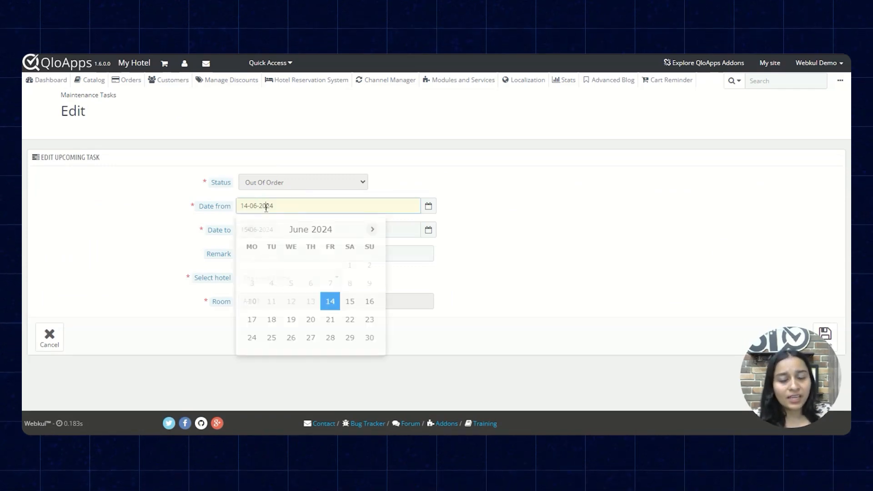
pyautogui.click(177, 244)
pyautogui.click(307, 230)
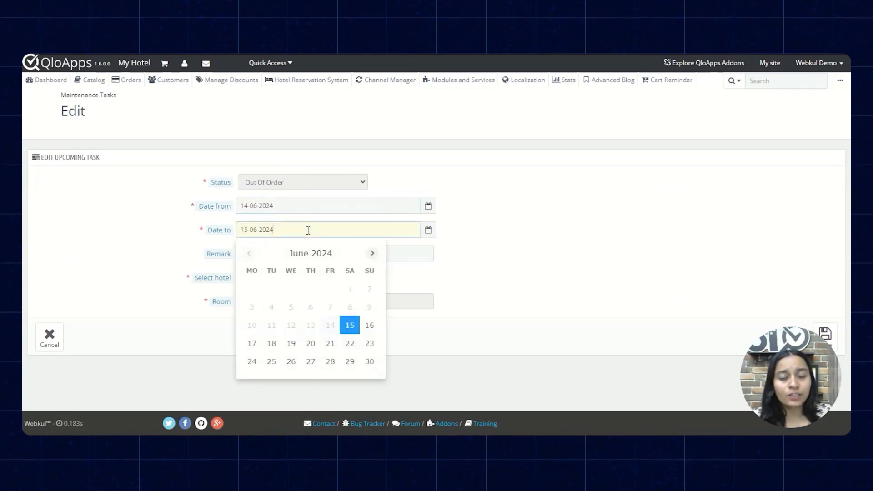
pyautogui.click(470, 217)
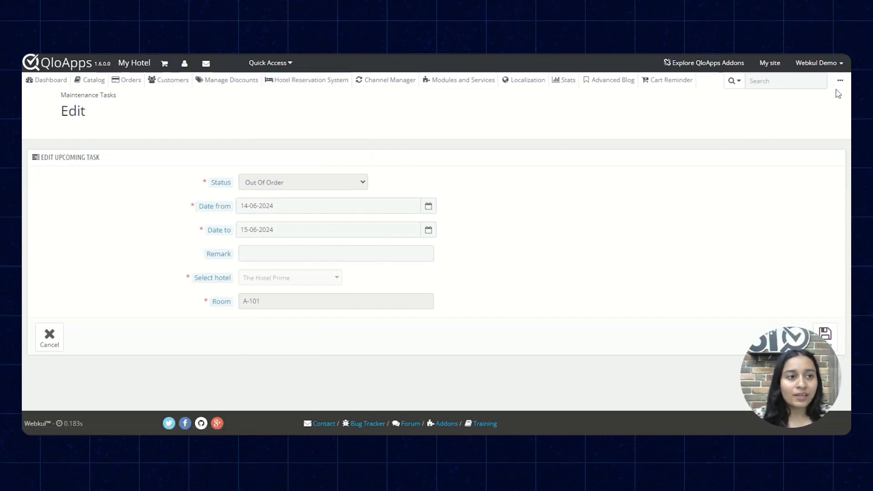
# Step: Remove the General Rooms filter in Manage Tasks and export the room information as the CSV file htl_room_information_2024-06-14_033556
pyautogui.moveTo(840, 81)
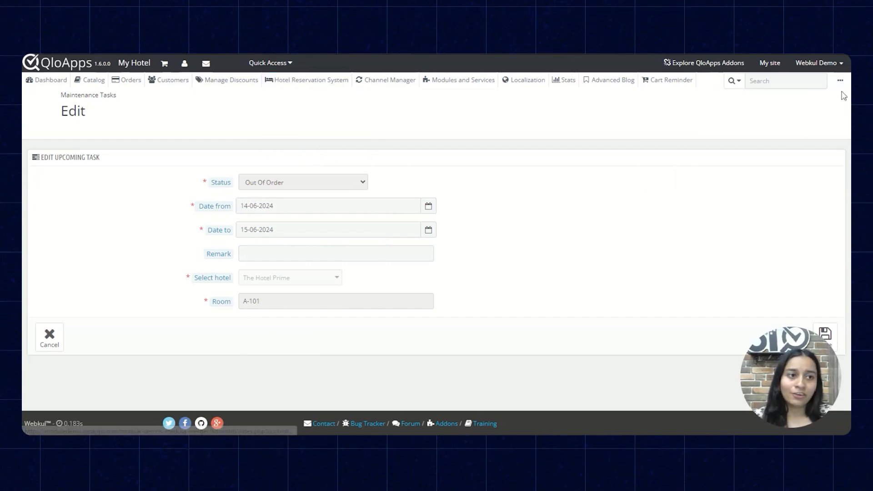
pyautogui.moveTo(832, 131)
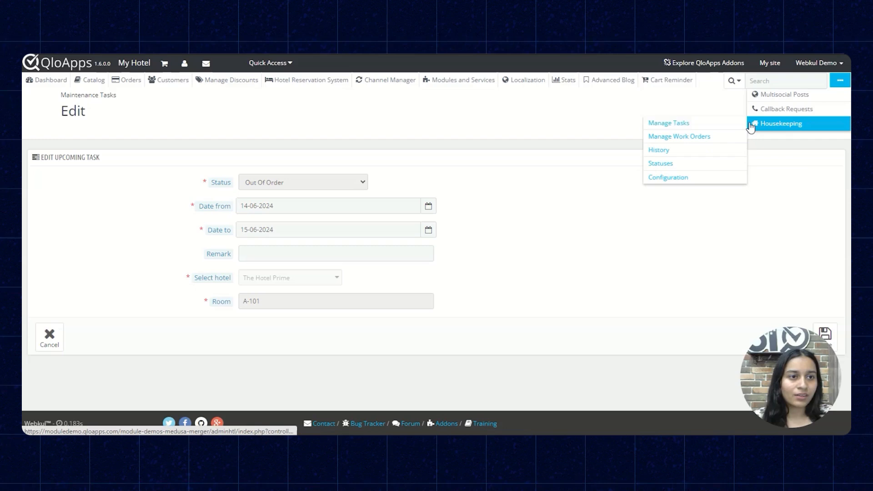
pyautogui.click(720, 132)
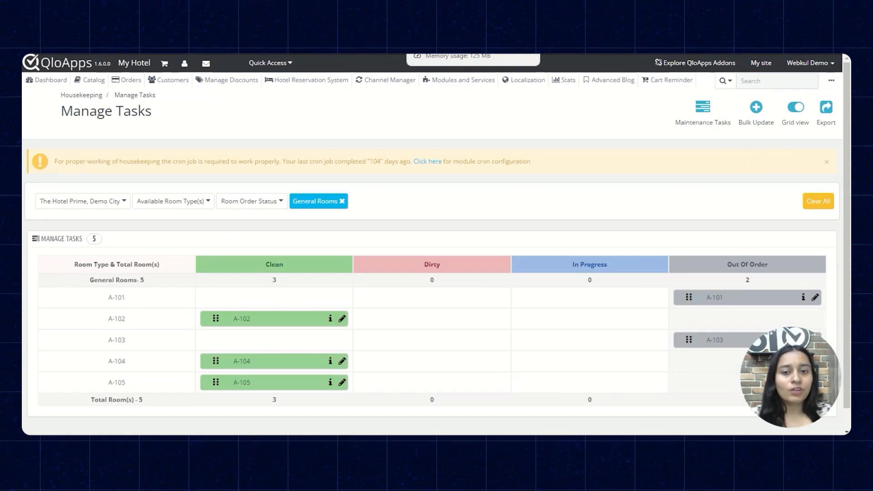
pyautogui.click(341, 201)
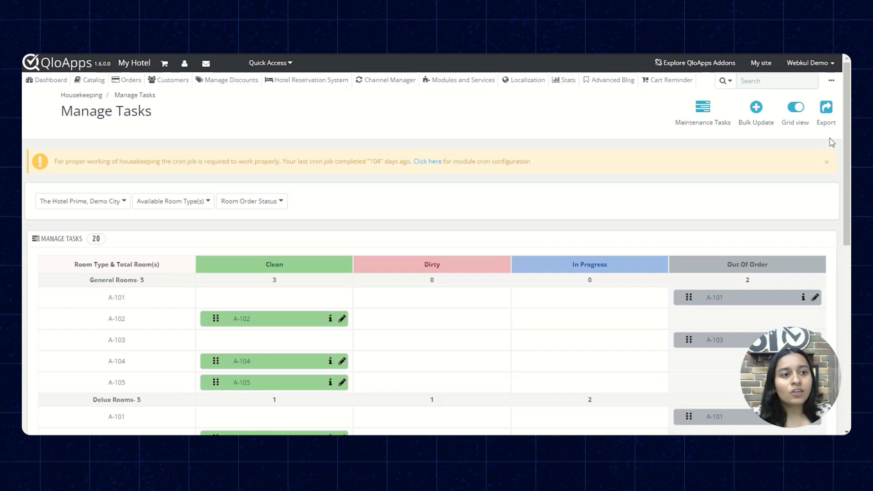
pyautogui.click(828, 114)
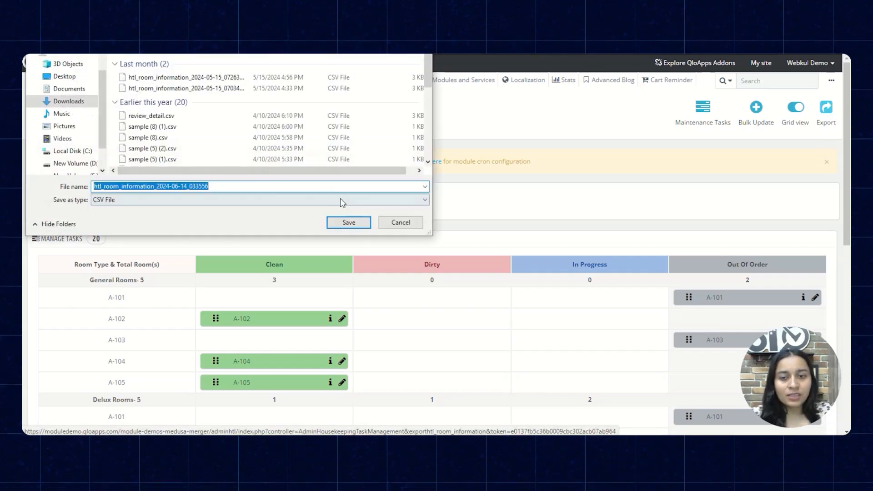
pyautogui.click(340, 225)
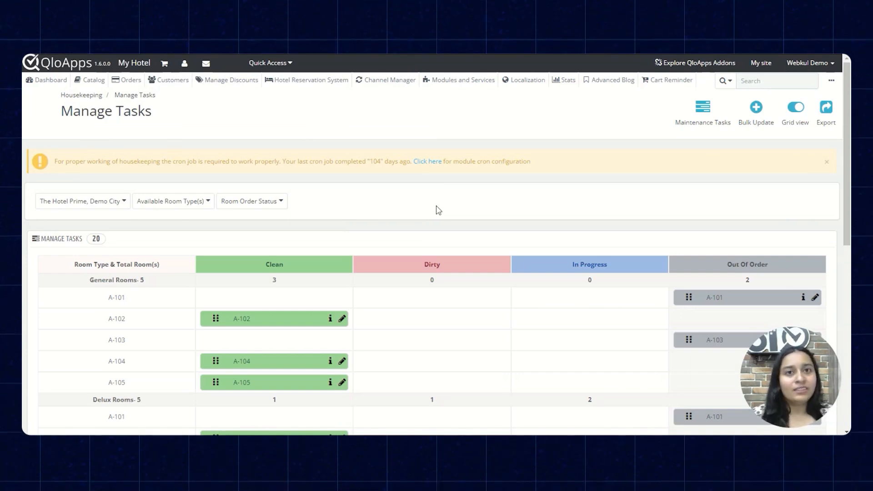
# Step: Start a new work order in the housekeeping Manage Work Orders section
pyautogui.scroll(-8, 437, 211)
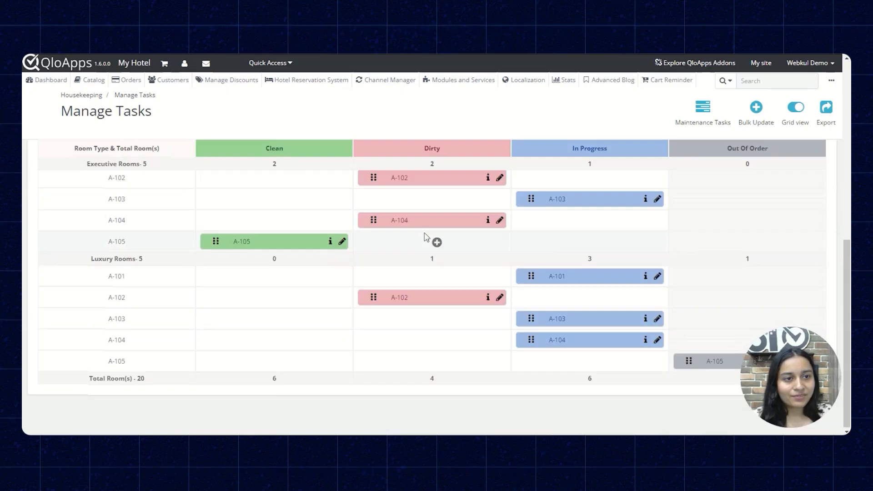
pyautogui.scroll(8, 425, 236)
pyautogui.click(831, 81)
pyautogui.moveTo(813, 111)
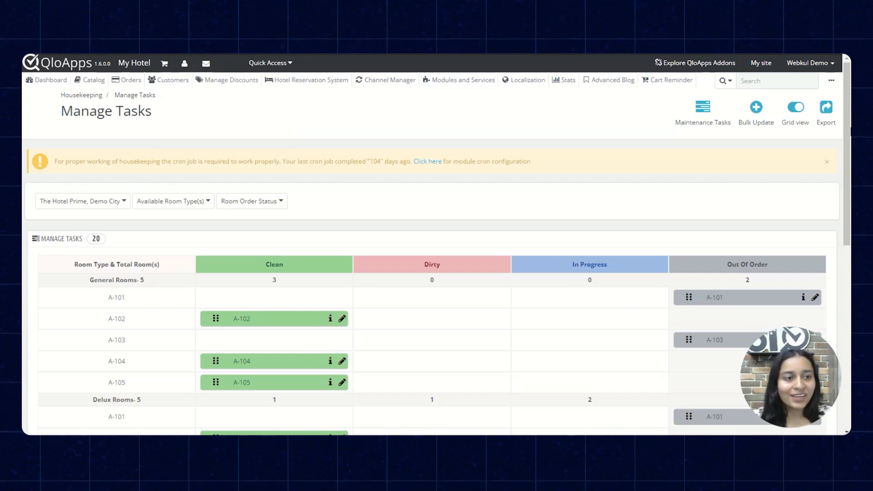
pyautogui.click(831, 80)
pyautogui.moveTo(820, 130)
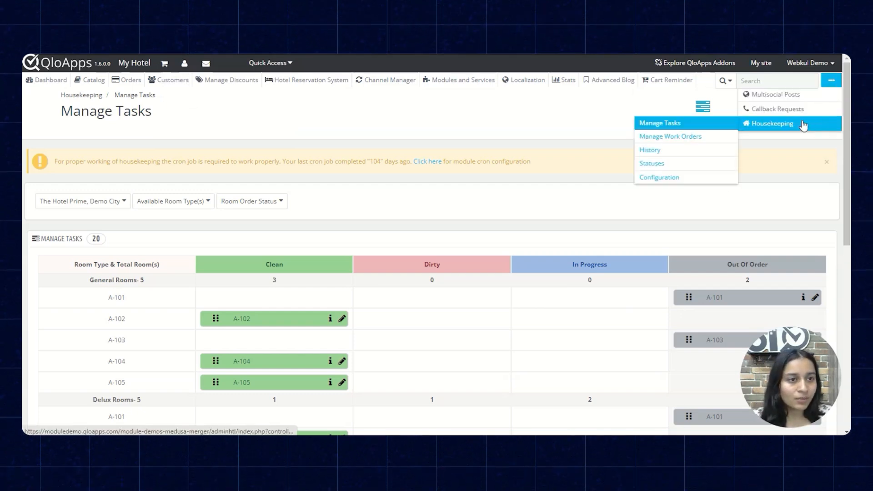
pyautogui.click(690, 137)
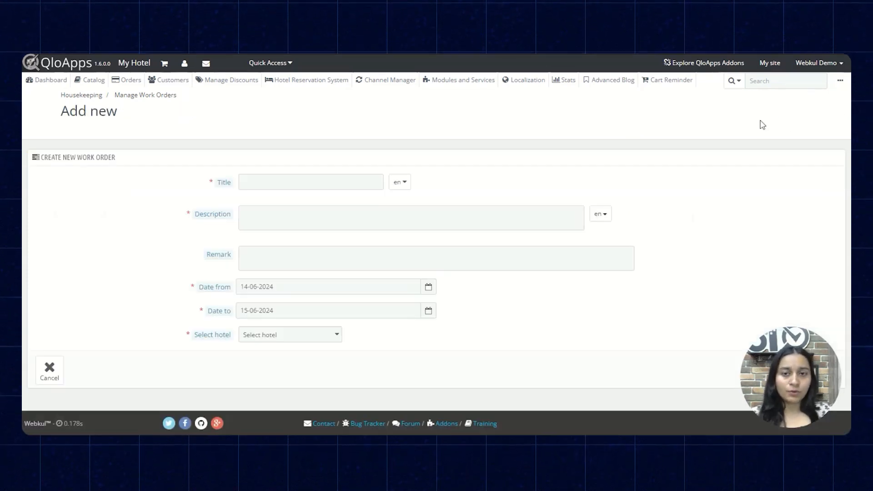
# Step: Title the work order WhiteWash and enter the description "paint rooms", leaving the remark empty
pyautogui.click(306, 184)
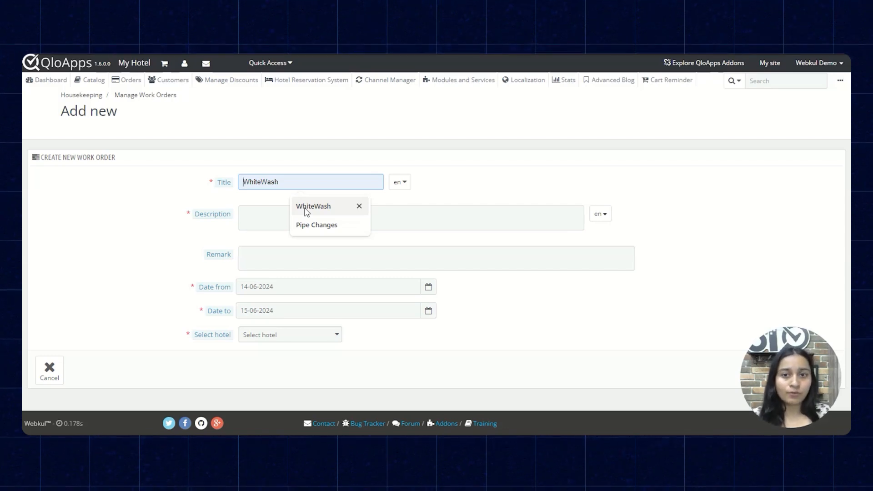
pyautogui.click(306, 207)
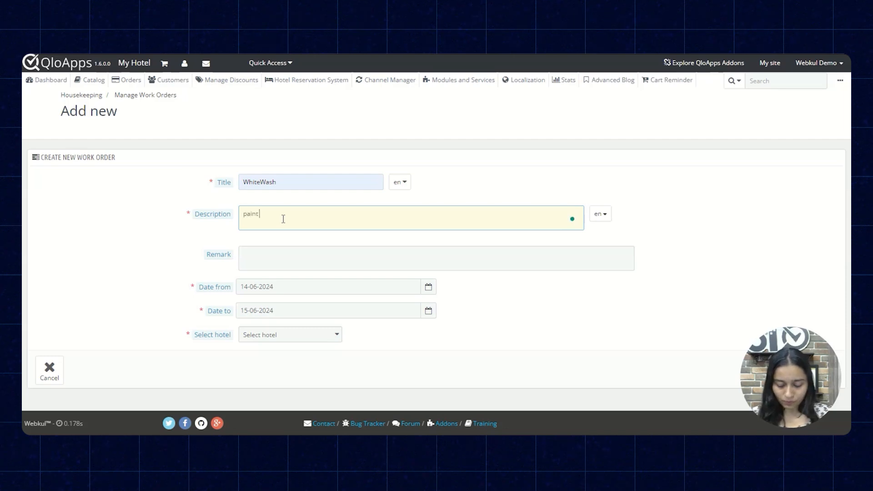
pyautogui.click(295, 262)
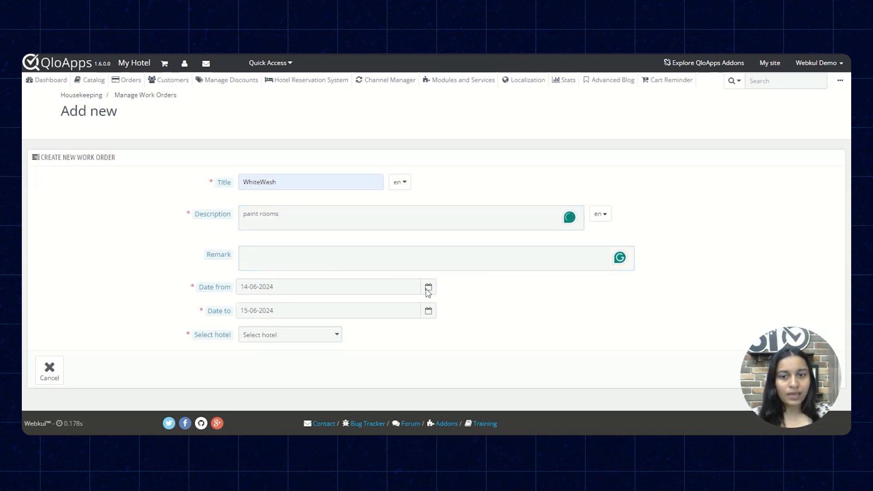
# Step: Set the work order's date range from 14-06-2024 to 16-06-2024
pyautogui.click(373, 282)
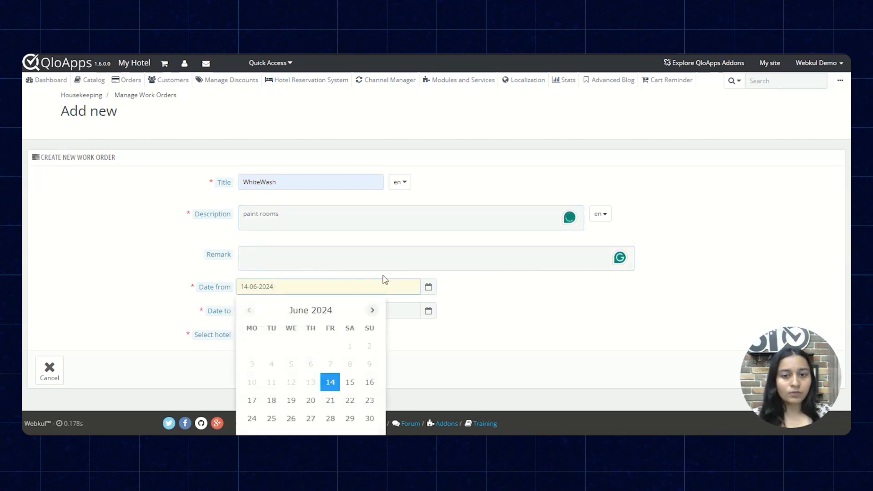
pyautogui.click(338, 383)
pyautogui.click(294, 316)
pyautogui.click(370, 253)
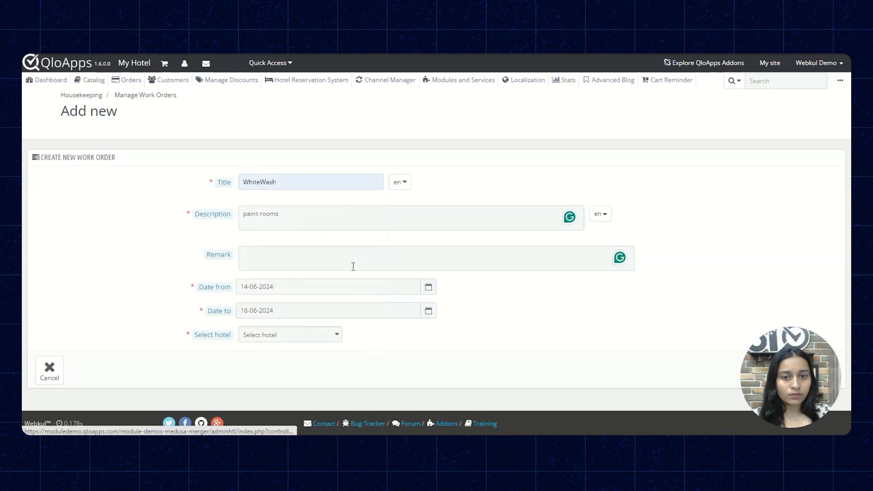
# Step: Assign the work order to The Hotel Prime and select General Rooms A-101 and A-102
pyautogui.click(282, 334)
pyautogui.click(280, 363)
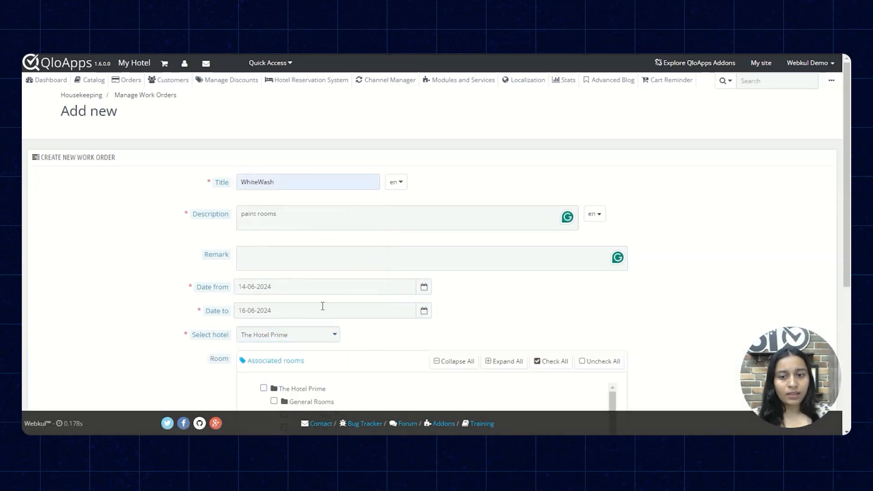
pyautogui.scroll(-3, 321, 308)
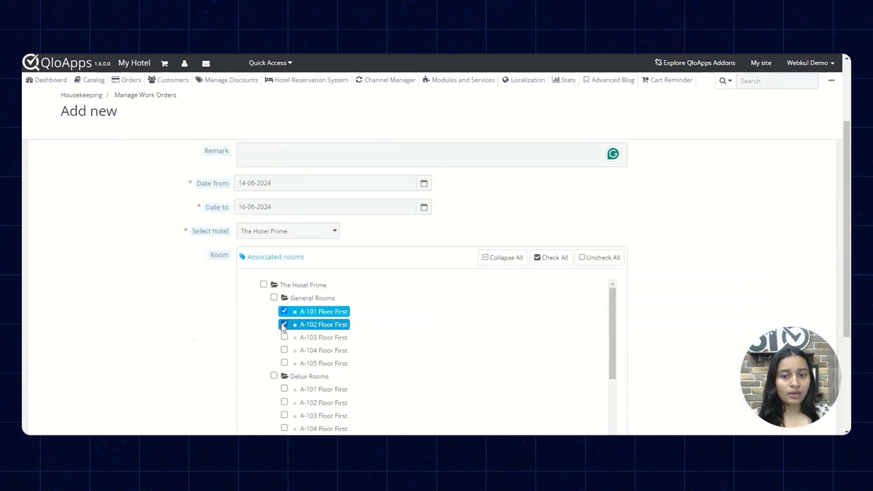
# Step: Enable Disable rooms for the work order, leave the other room types unselected, and save the work order
pyautogui.scroll(-5, 492, 238)
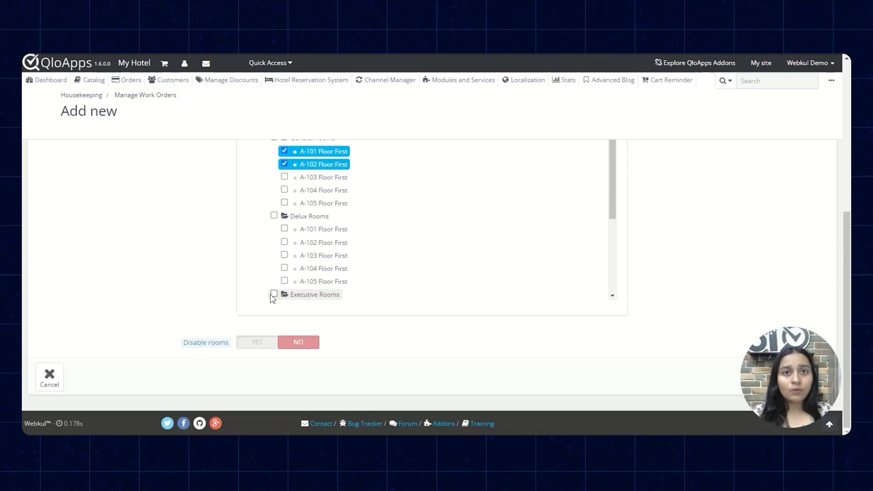
pyautogui.scroll(5, 272, 298)
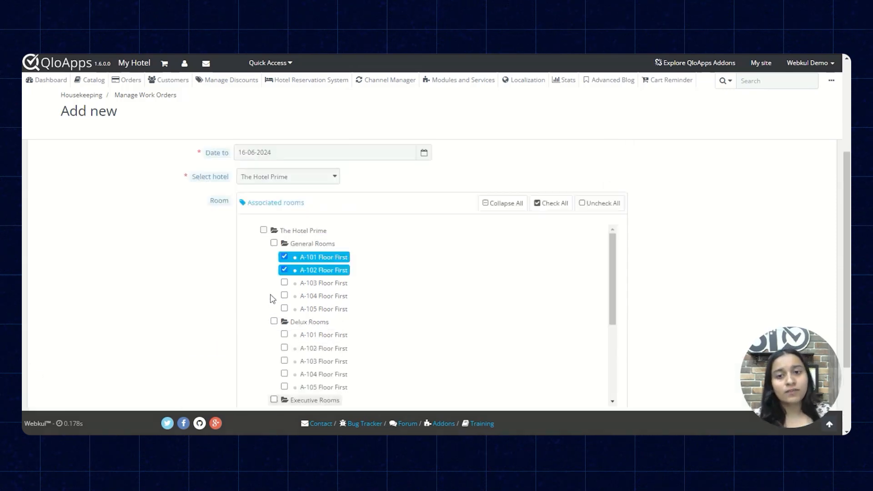
pyautogui.scroll(-1, 273, 297)
pyautogui.scroll(-3, 272, 298)
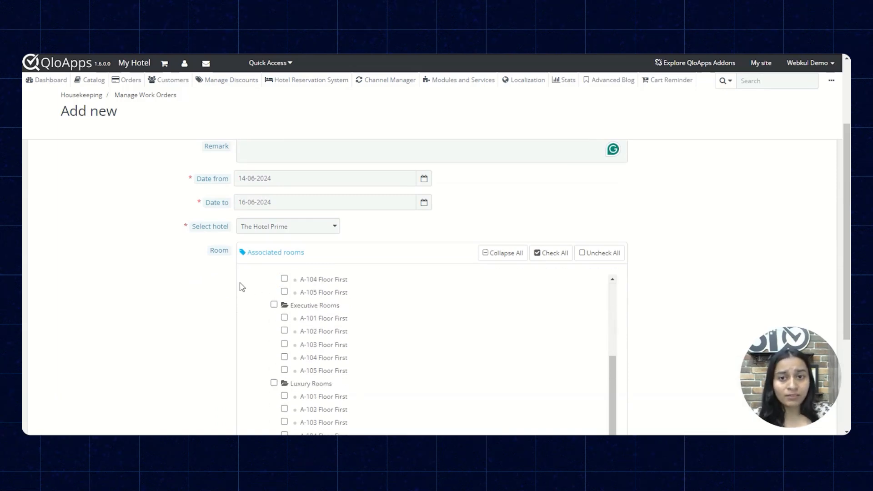
pyautogui.scroll(-4, 241, 287)
pyautogui.click(262, 348)
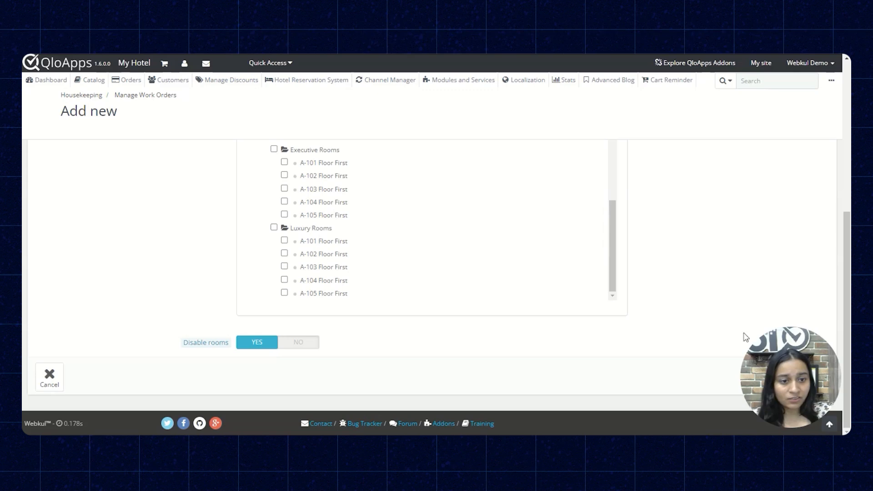
pyautogui.scroll(4, 745, 330)
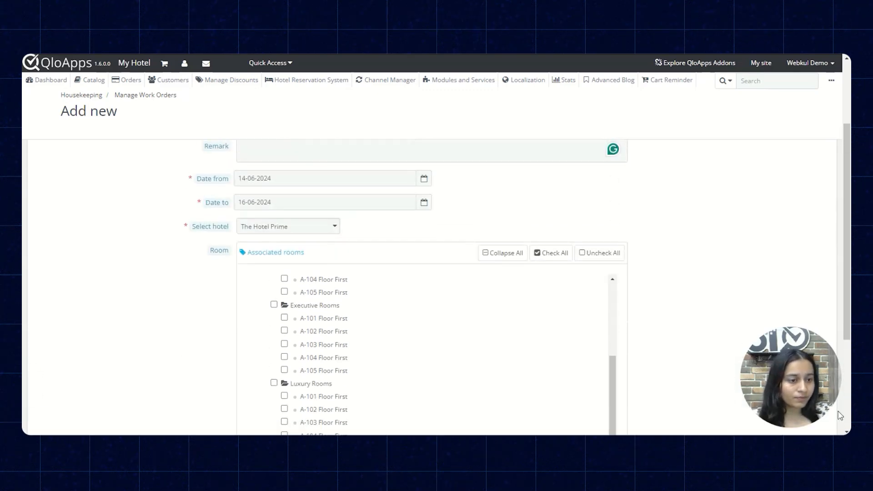
pyautogui.scroll(-2, 840, 416)
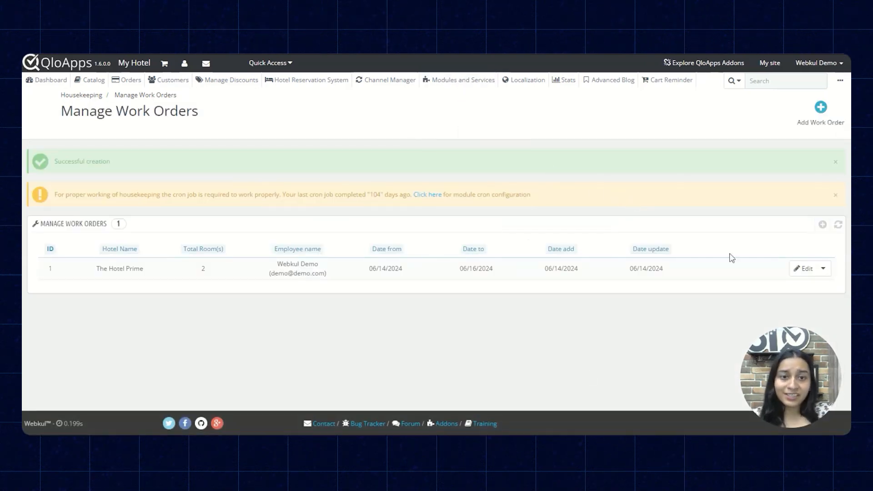
# Step: Check the additional actions offered for The Hotel Prime's work order without applying any
pyautogui.click(824, 270)
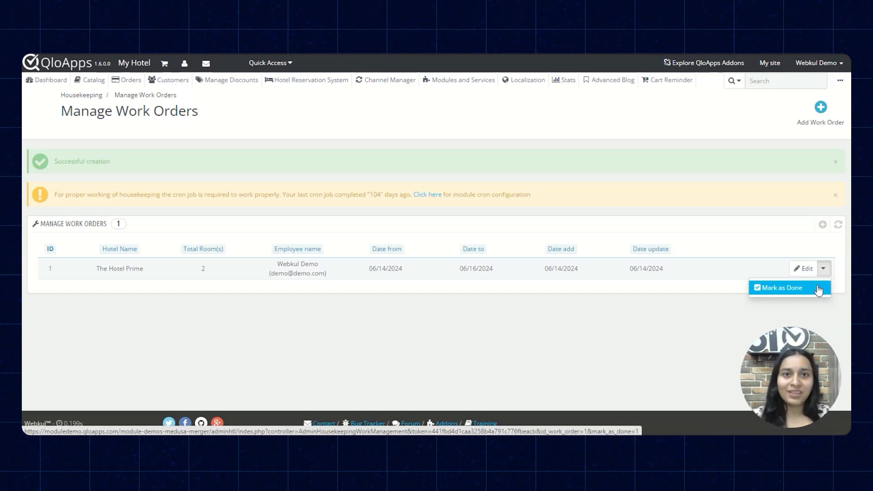
pyautogui.click(654, 191)
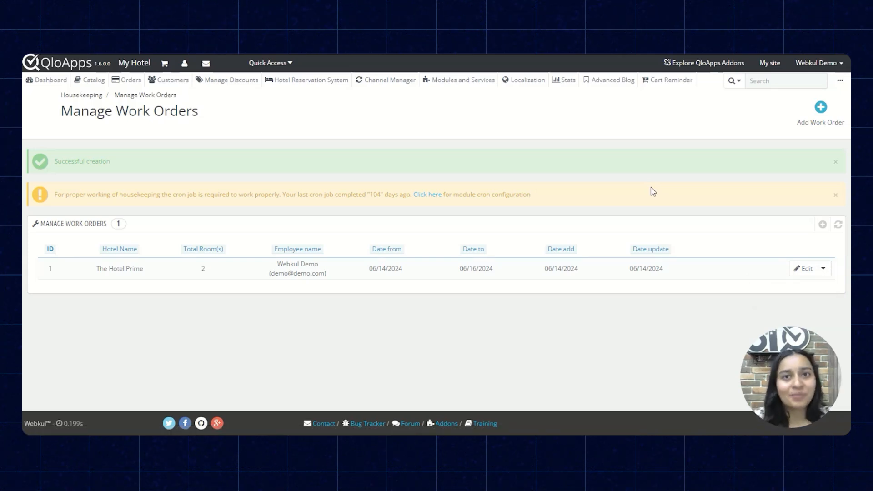
# Step: Open the housekeeping History section and review the room status records for 14-06-2024
pyautogui.click(840, 80)
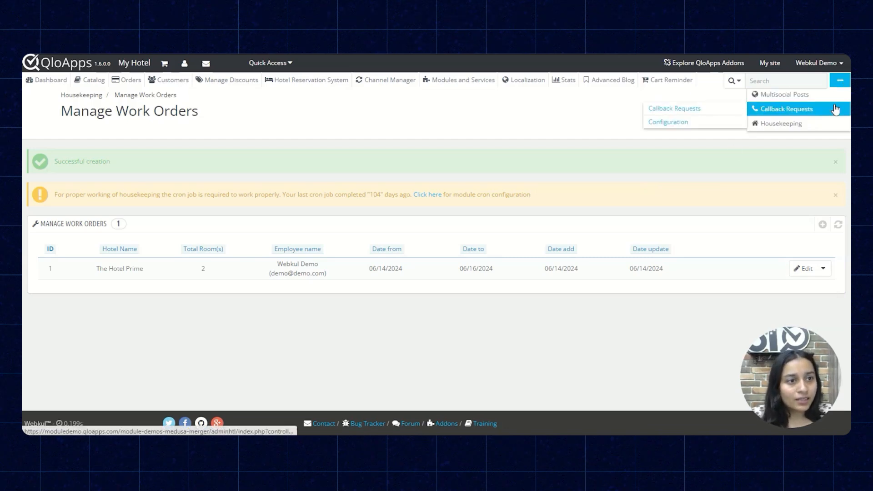
pyautogui.moveTo(819, 128)
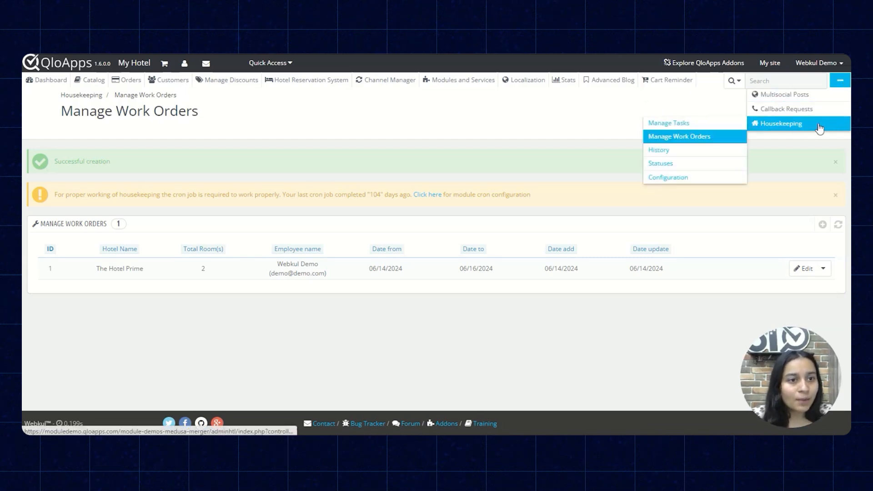
pyautogui.click(715, 150)
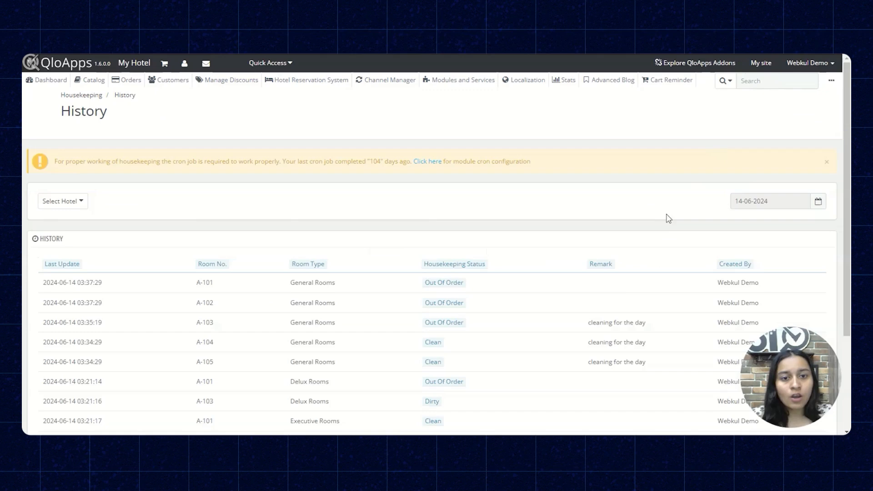
pyautogui.scroll(-3, 668, 220)
pyautogui.scroll(3, 667, 226)
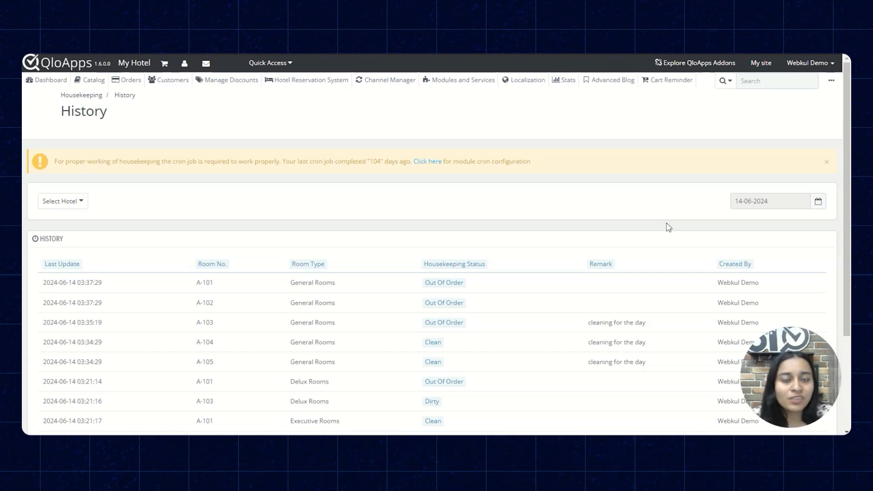
pyautogui.scroll(-3, 668, 227)
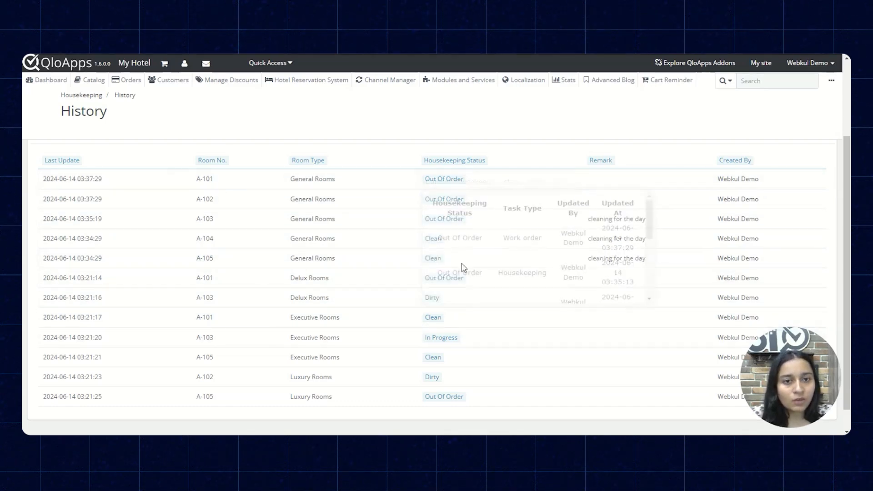
# Step: Examine the status change log of General Rooms A-101, including status, task type, who updated it and when
pyautogui.moveTo(453, 183)
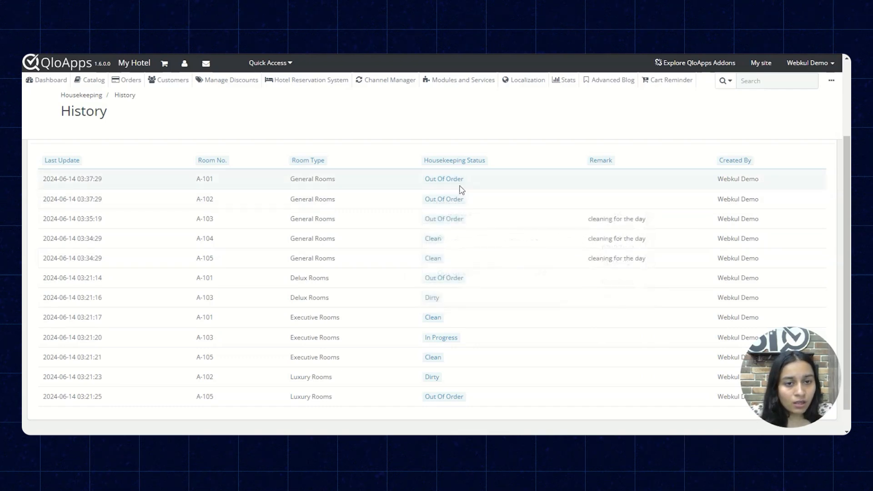
pyautogui.scroll(-5, 472, 222)
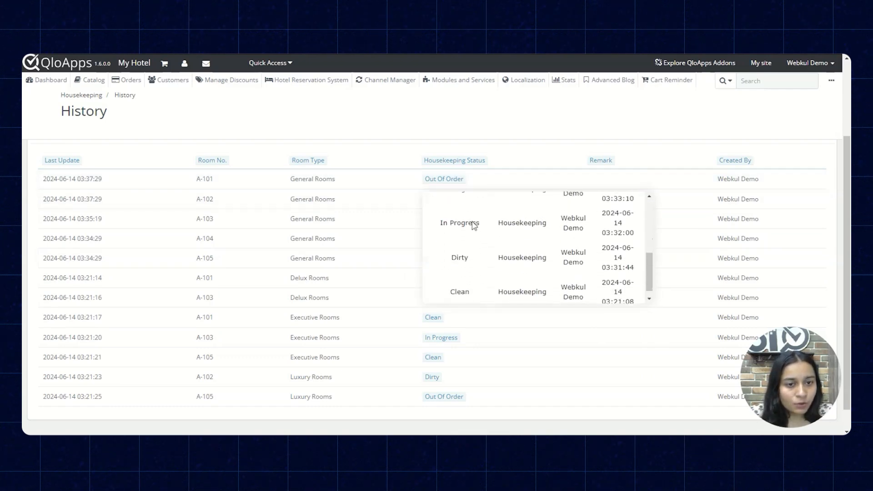
pyautogui.scroll(3, 472, 221)
pyautogui.scroll(3, 472, 221)
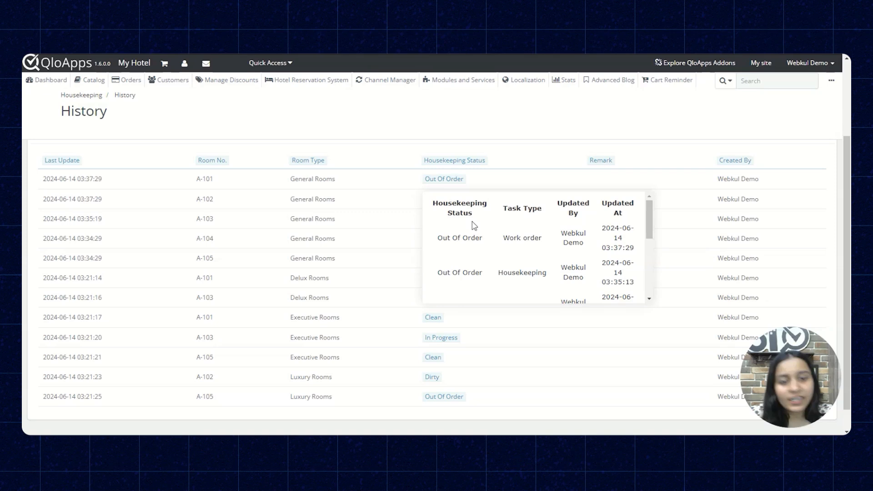
pyautogui.doubleClick(461, 203)
pyautogui.click(524, 208)
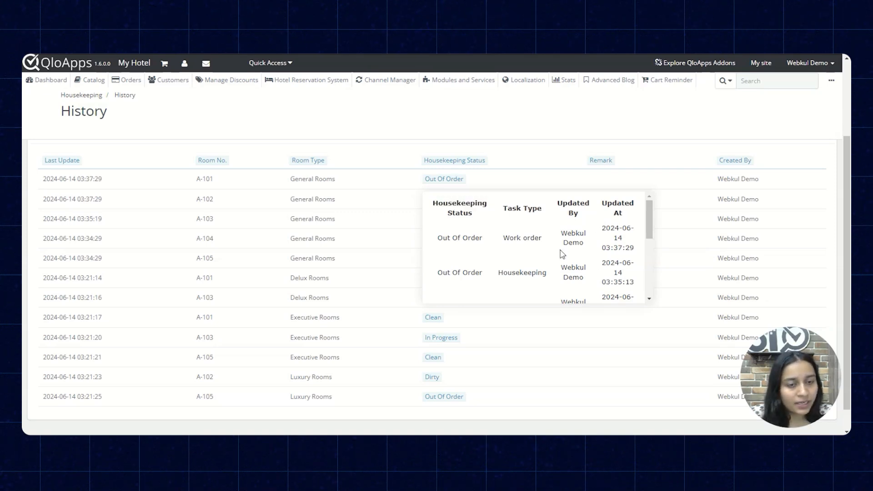
pyautogui.moveTo(562, 202); pyautogui.dragTo(572, 219)
pyautogui.click(589, 274)
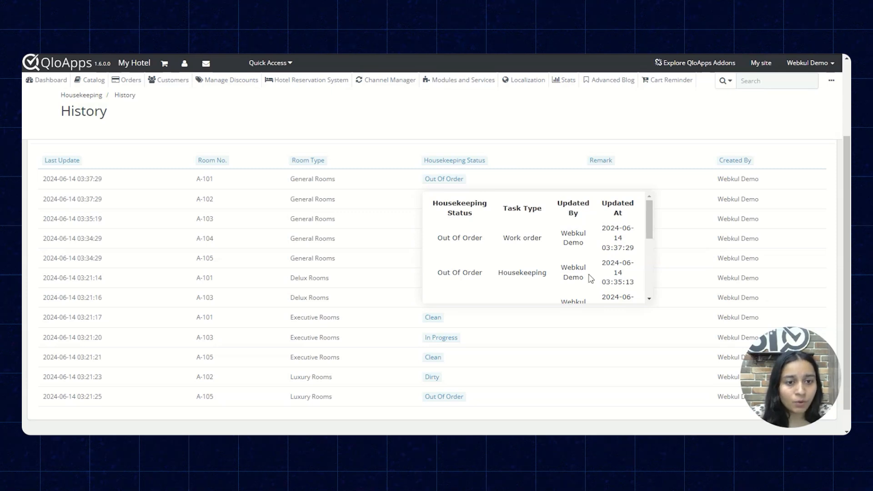
pyautogui.scroll(-1, 588, 274)
pyautogui.scroll(-2, 590, 278)
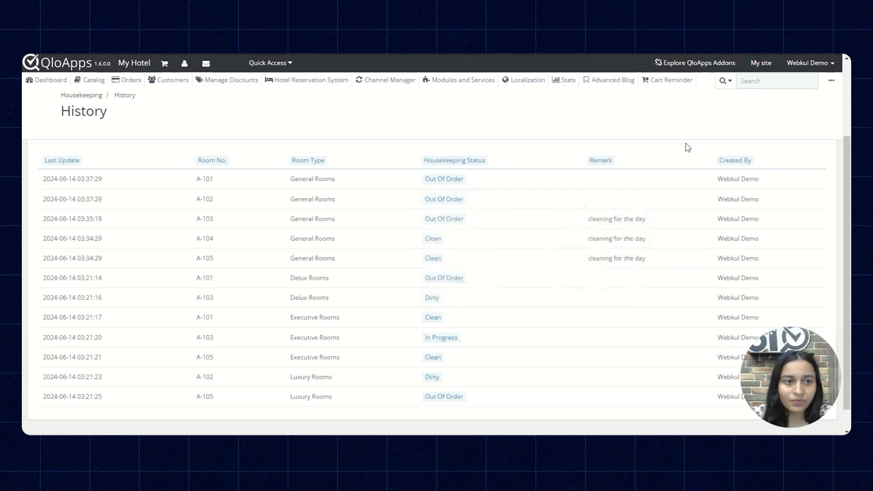
pyautogui.scroll(-1, 687, 147)
pyautogui.scroll(3, 687, 147)
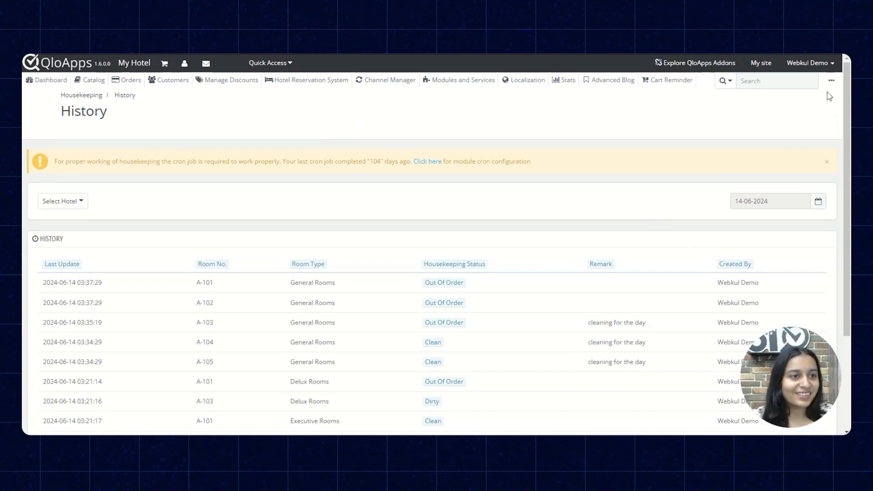
# Step: Go to the housekeeping Statuses section and open the Clean status to view its name, text color and label color settings
pyautogui.click(831, 81)
pyautogui.moveTo(813, 131)
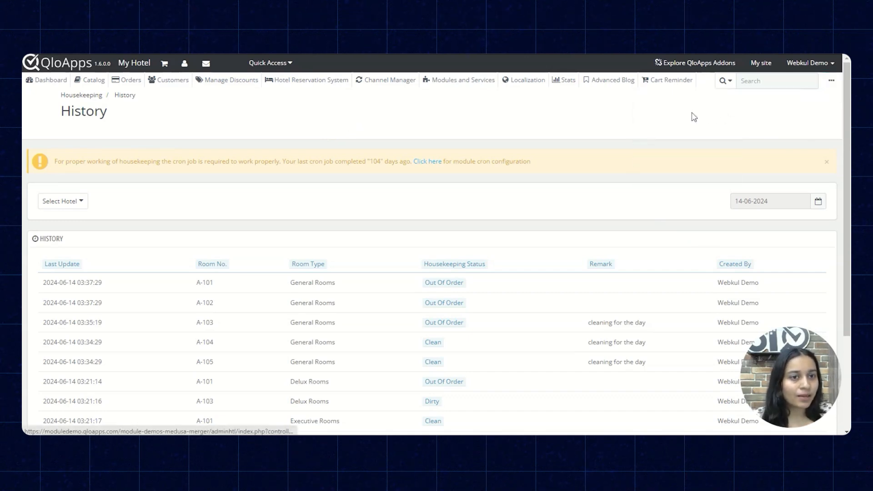
pyautogui.moveTo(824, 117)
pyautogui.moveTo(750, 123)
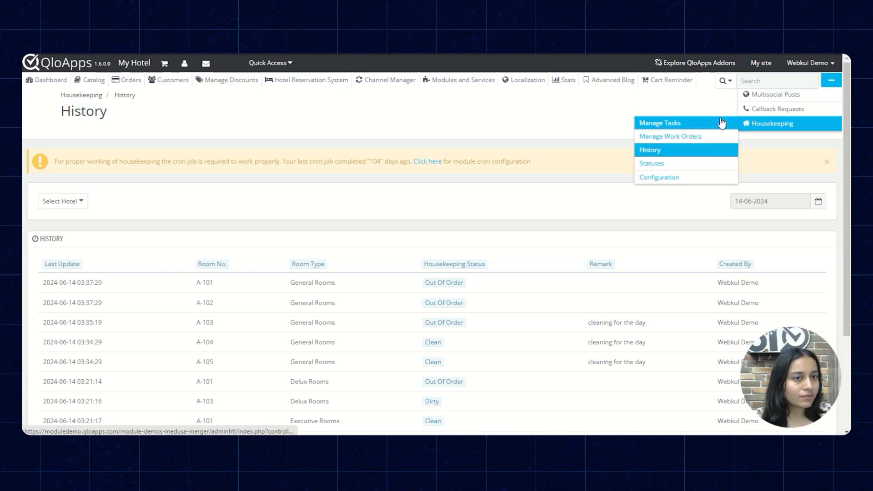
pyautogui.click(703, 165)
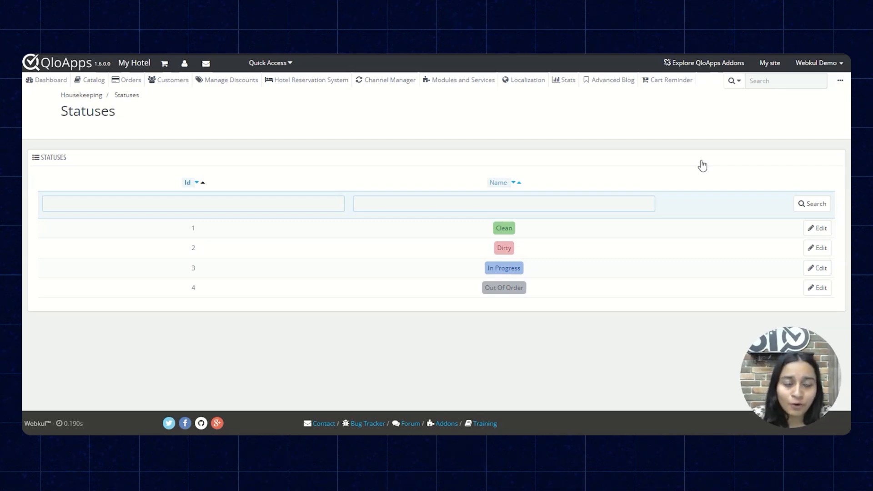
pyautogui.click(820, 233)
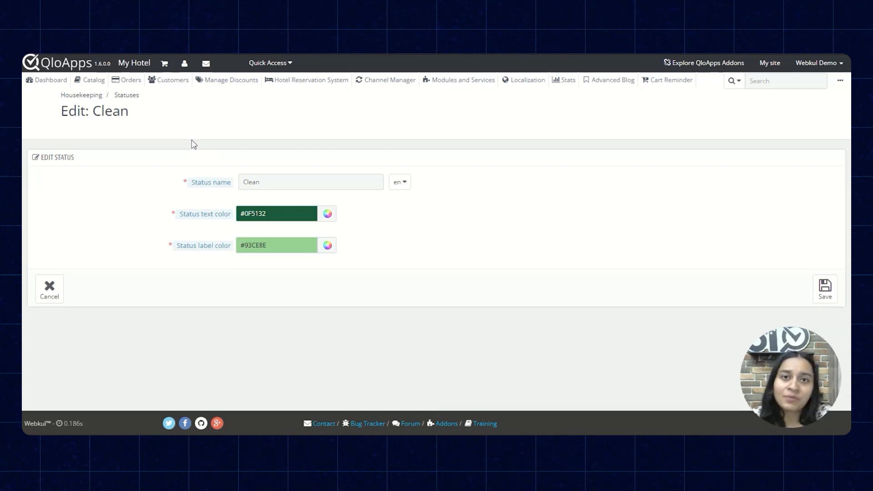
# Step: Show today's housekeeping operations on the Dashboard and view the Executive Rooms A-103 task, closing it without changes
pyautogui.click(43, 84)
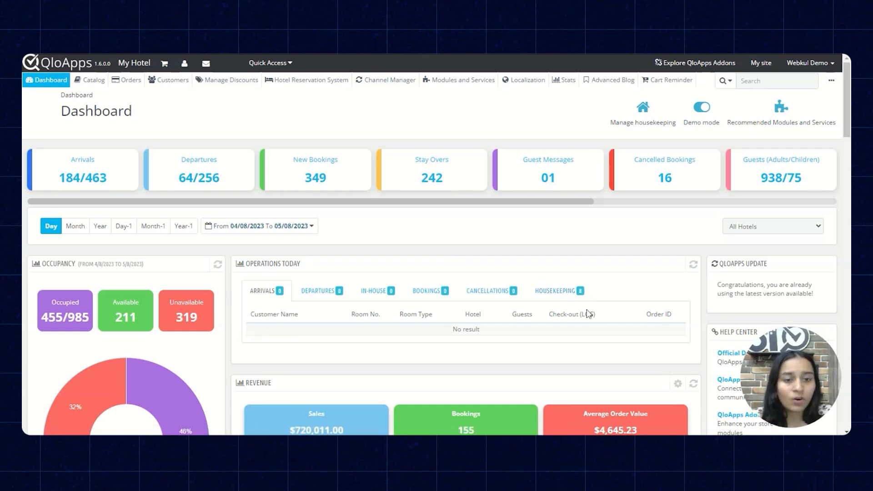
pyautogui.click(573, 298)
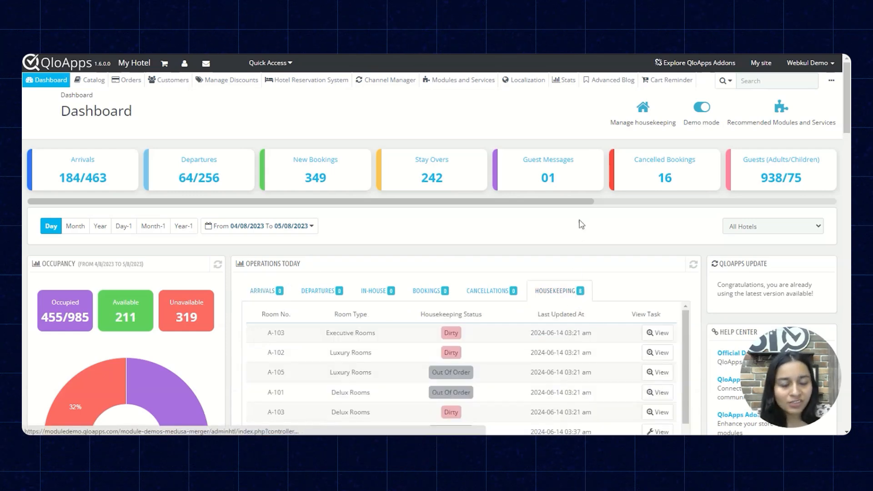
pyautogui.scroll(-1, 578, 224)
pyautogui.moveTo(684, 273)
pyautogui.mouseDown()
pyautogui.moveTo(684, 314)
pyautogui.moveTo(682, 272)
pyautogui.mouseUp()
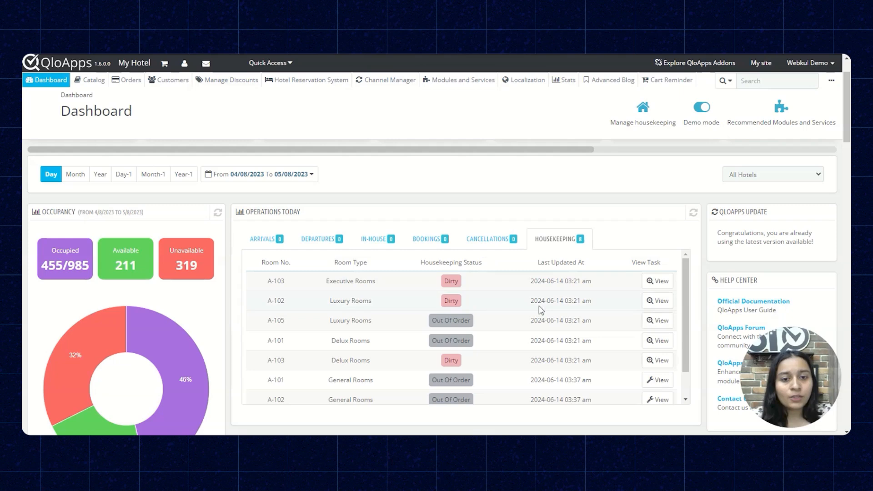
pyautogui.click(666, 289)
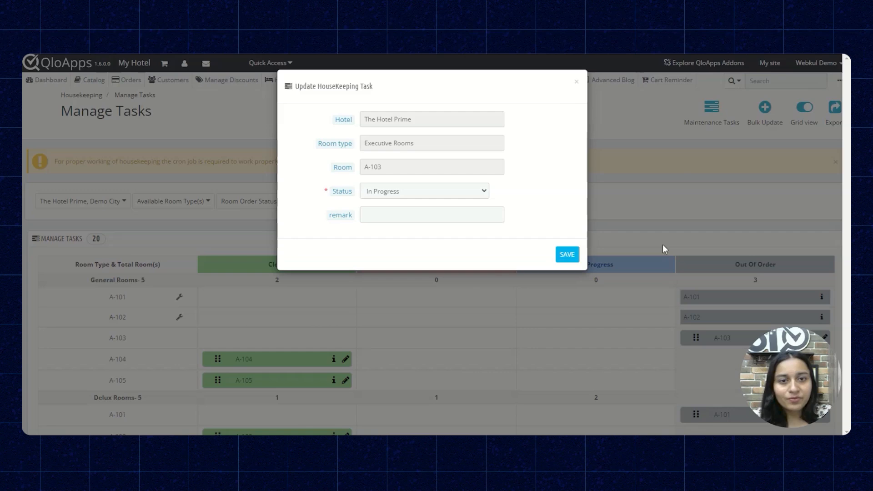
pyautogui.click(577, 83)
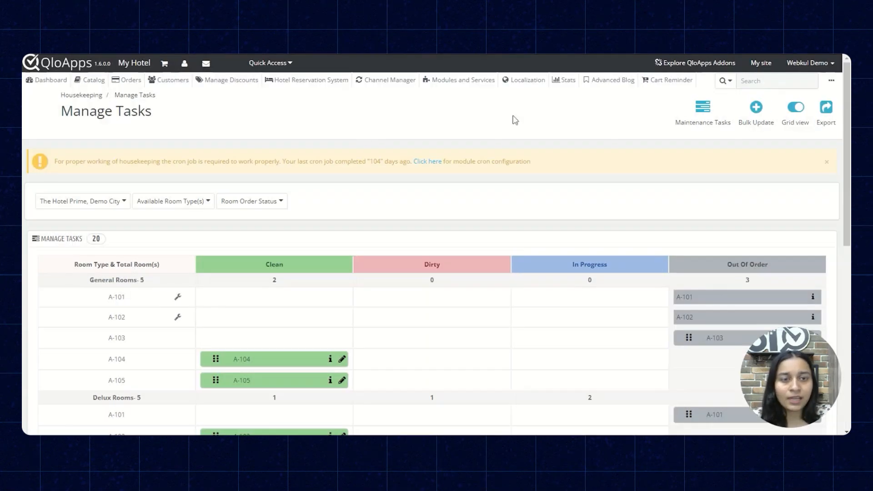
# Step: Return to the Dashboard and bring the Clean, Dirty and Out Of Order room cards into view
pyautogui.click(52, 81)
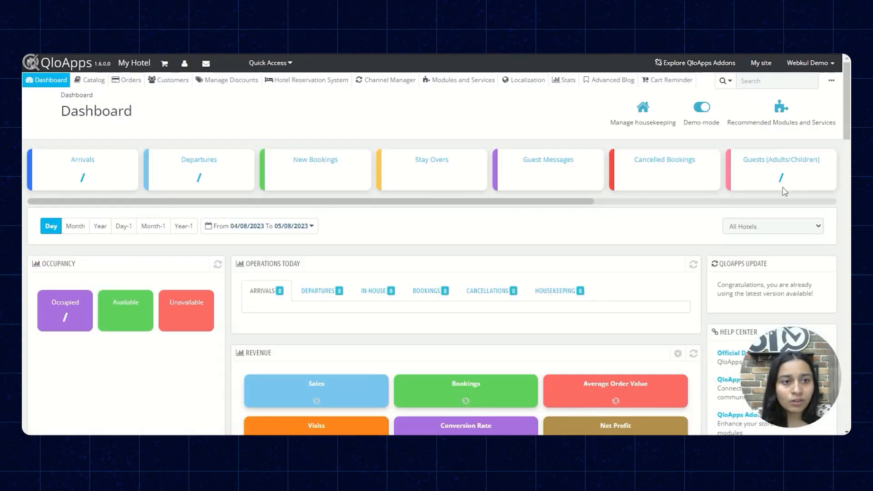
pyautogui.moveTo(587, 203); pyautogui.dragTo(819, 206)
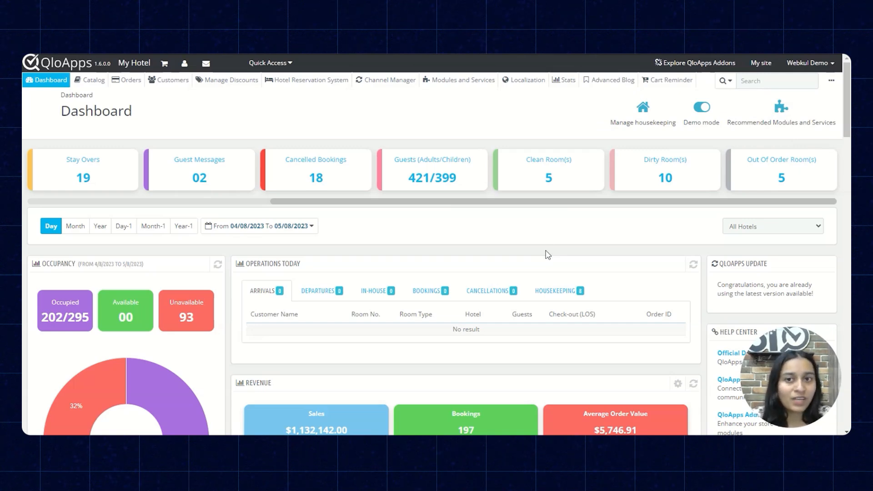
# Step: Open Book Now in the Hotel Reservation System and examine the housekeeping statuses of the available General Rooms
pyautogui.moveTo(279, 78)
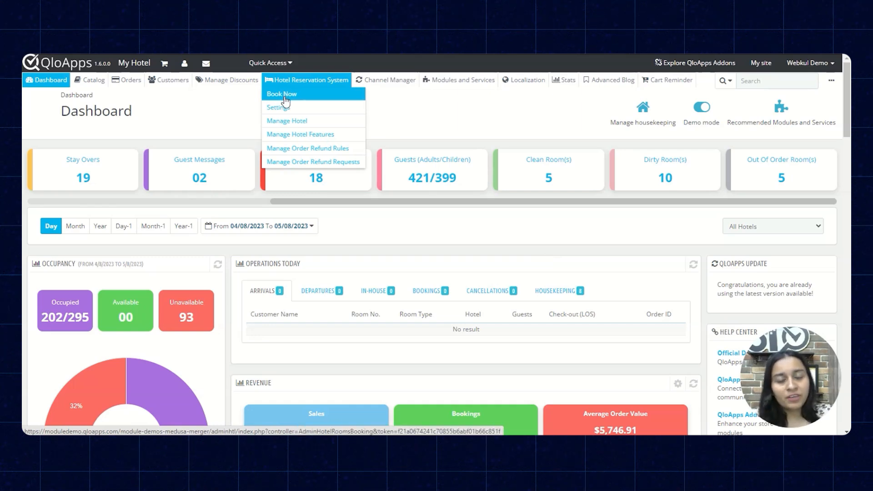
pyautogui.click(286, 101)
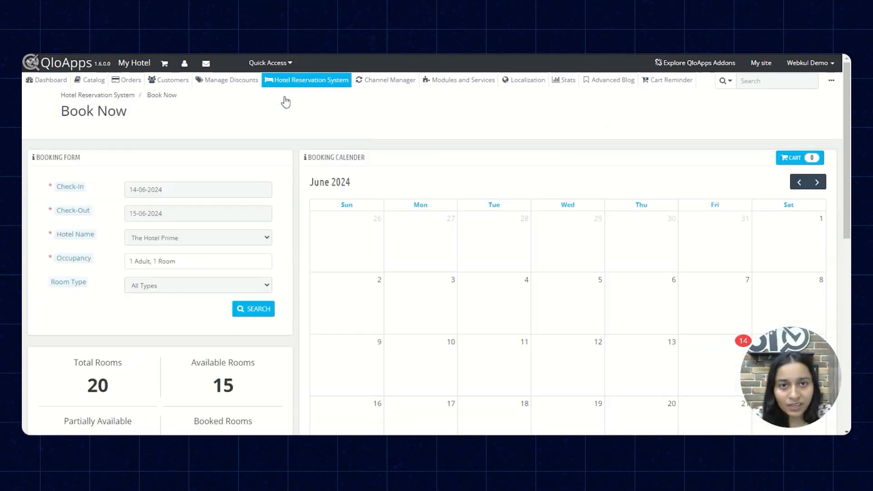
pyautogui.moveTo(846, 175); pyautogui.dragTo(846, 366)
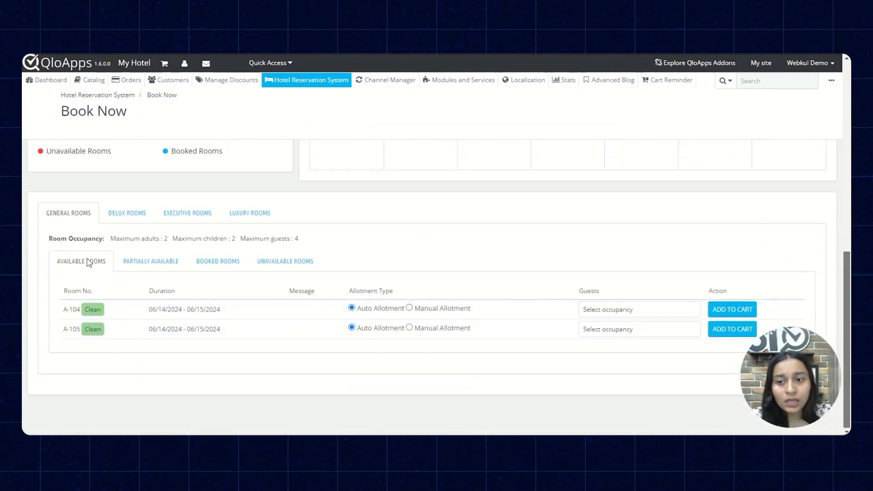
pyautogui.click(146, 264)
pyautogui.click(82, 301)
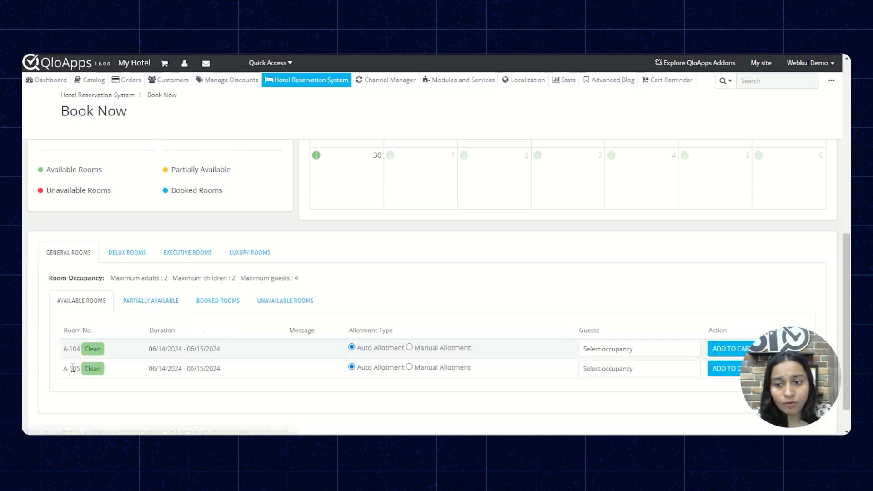
# Step: Check the booked and unavailable General Rooms, and return to the available ones to review their housekeeping statuses
pyautogui.click(238, 304)
pyautogui.click(275, 303)
pyautogui.click(85, 302)
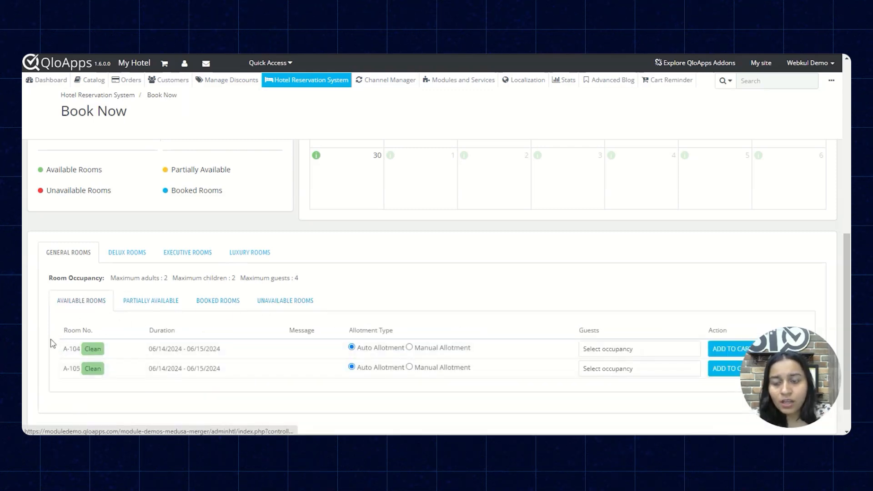
pyautogui.scroll(-1, 181, 362)
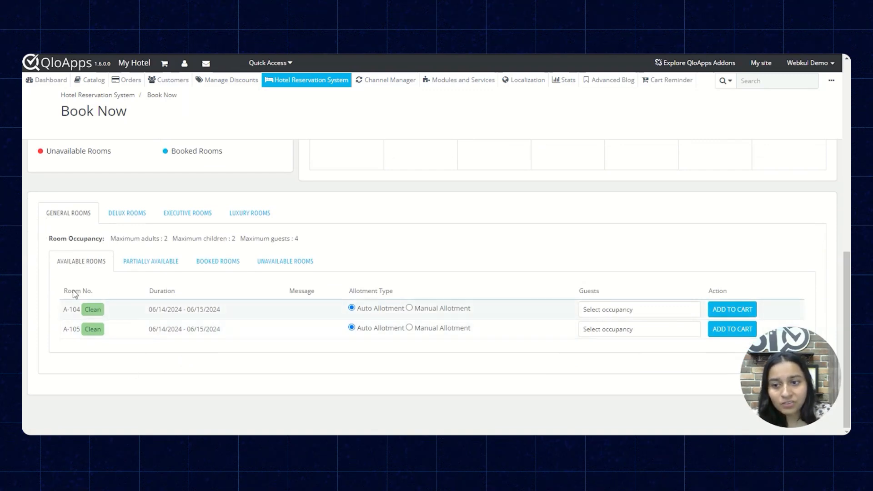
pyautogui.scroll(9, 199, 376)
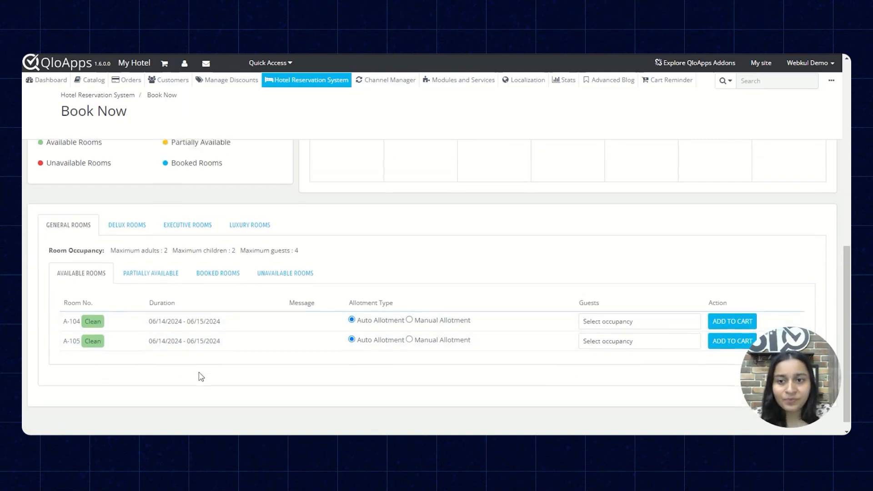
# Step: Open the General Rooms room type from Manage Room Types and view the housekeeping status of each room in its Configuration
pyautogui.moveTo(89, 80)
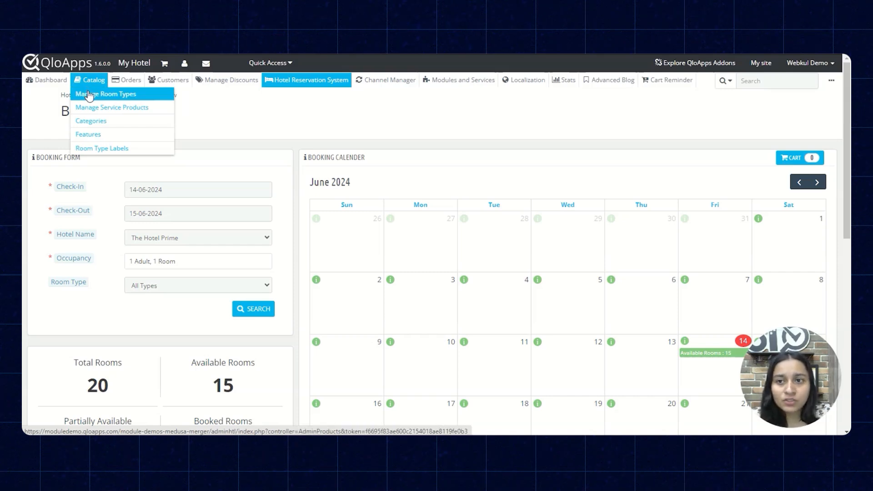
pyautogui.click(89, 94)
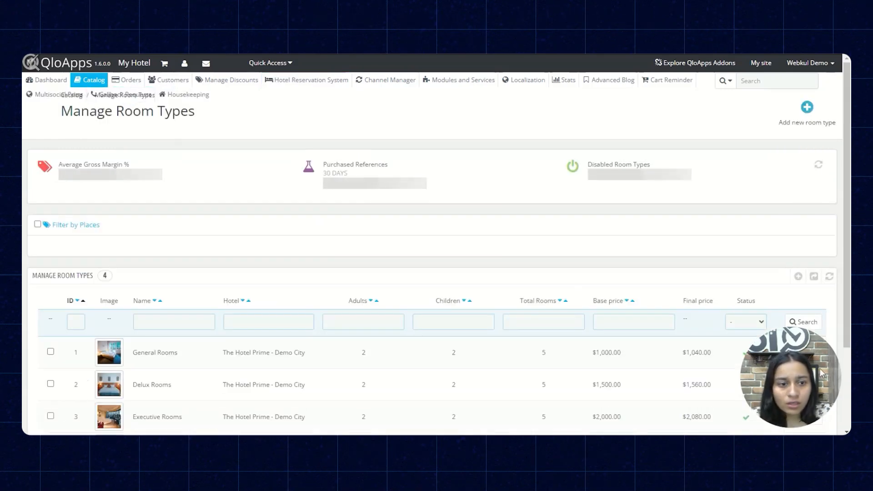
pyautogui.scroll(-2, 746, 288)
pyautogui.click(796, 249)
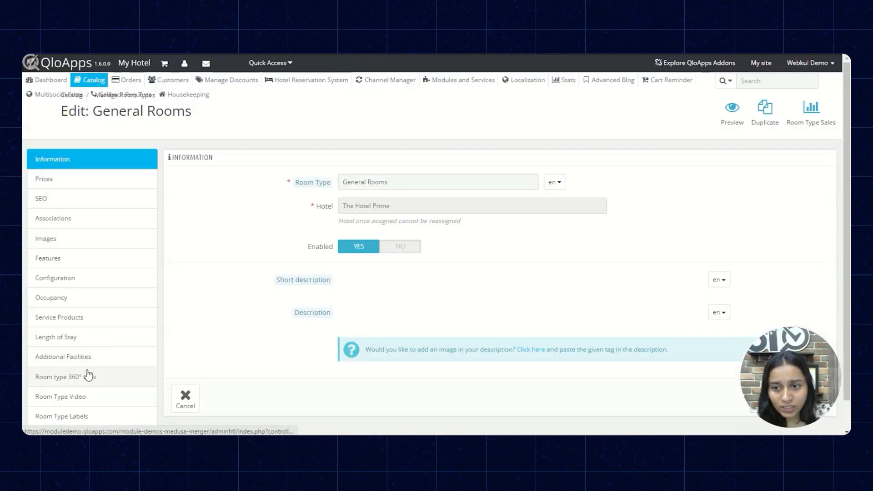
pyautogui.click(61, 280)
pyautogui.moveTo(756, 193)
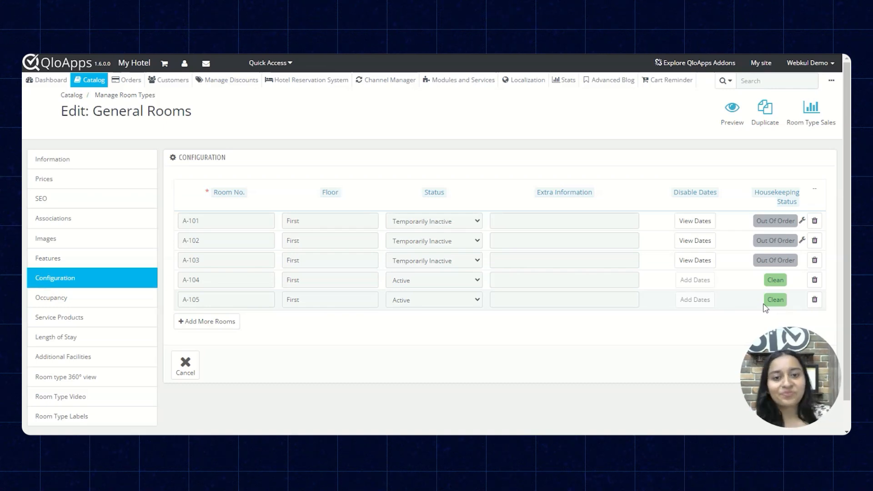
pyautogui.scroll(-1, 643, 307)
pyautogui.scroll(1, 646, 316)
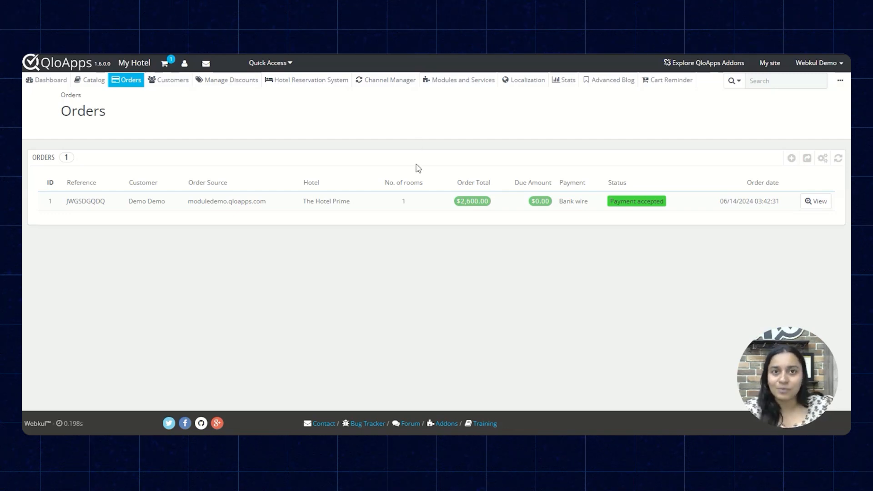
# Step: Open the Hotel Prime order from the Orders list and examine the booked Luxury Rooms entry in its order details
pyautogui.click(818, 210)
pyautogui.scroll(-10, 577, 298)
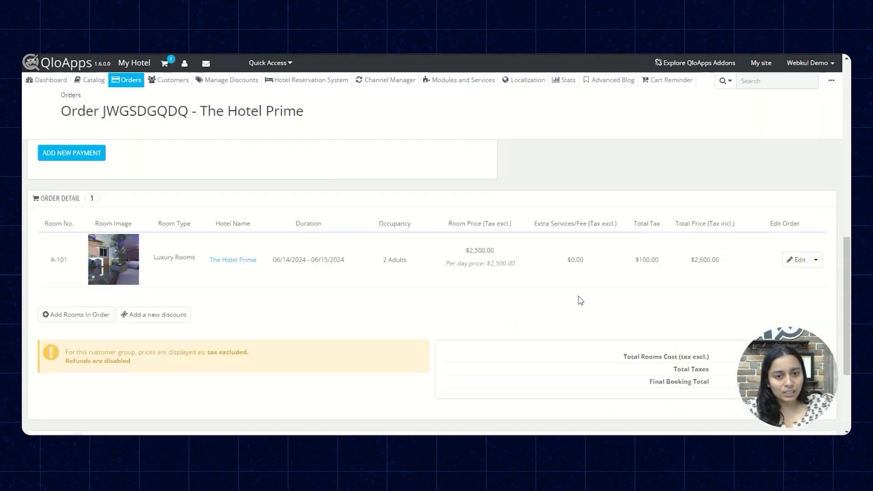
pyautogui.scroll(-3, 580, 300)
pyautogui.scroll(5, 581, 300)
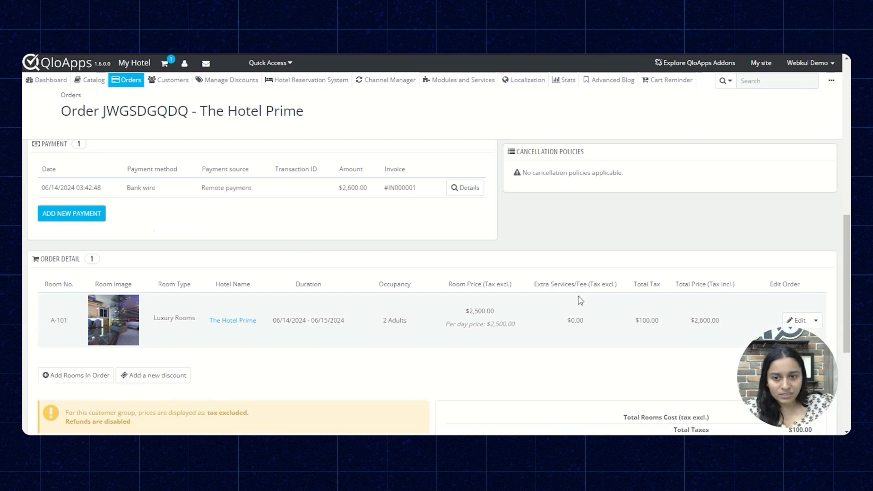
pyautogui.scroll(-1, 813, 305)
# Step: Open room reallocation for the order's room A-101, review the current room number and status notice, and close it without reallocating
pyautogui.click(815, 269)
pyautogui.click(805, 292)
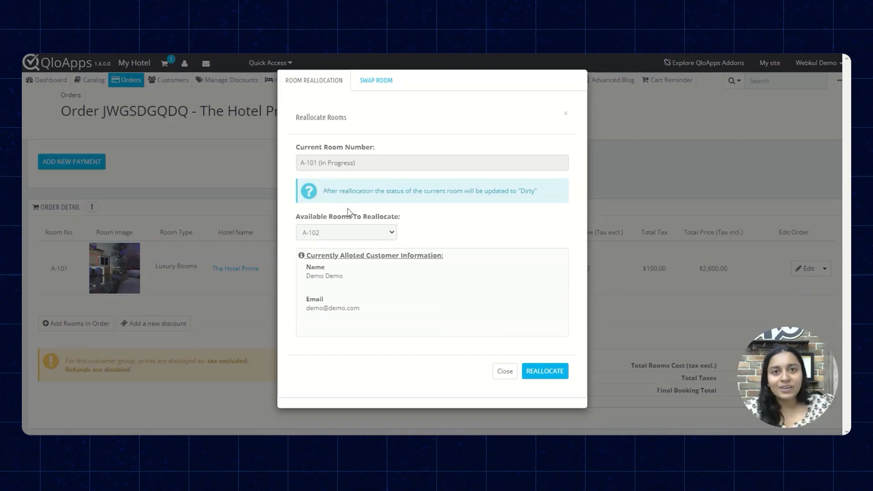
pyautogui.moveTo(300, 165)
pyautogui.mouseDown()
pyautogui.moveTo(335, 164)
pyautogui.moveTo(293, 163)
pyautogui.mouseUp()
pyautogui.click(365, 165)
pyautogui.click(439, 176)
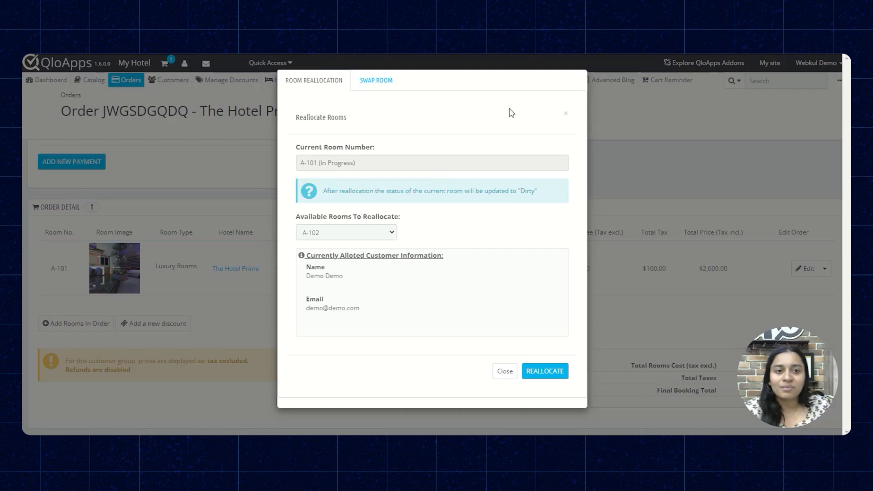
pyautogui.click(567, 113)
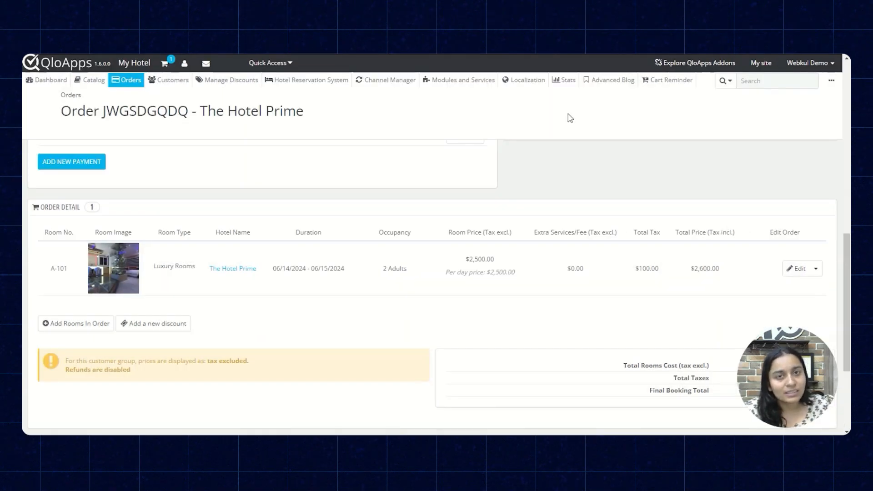